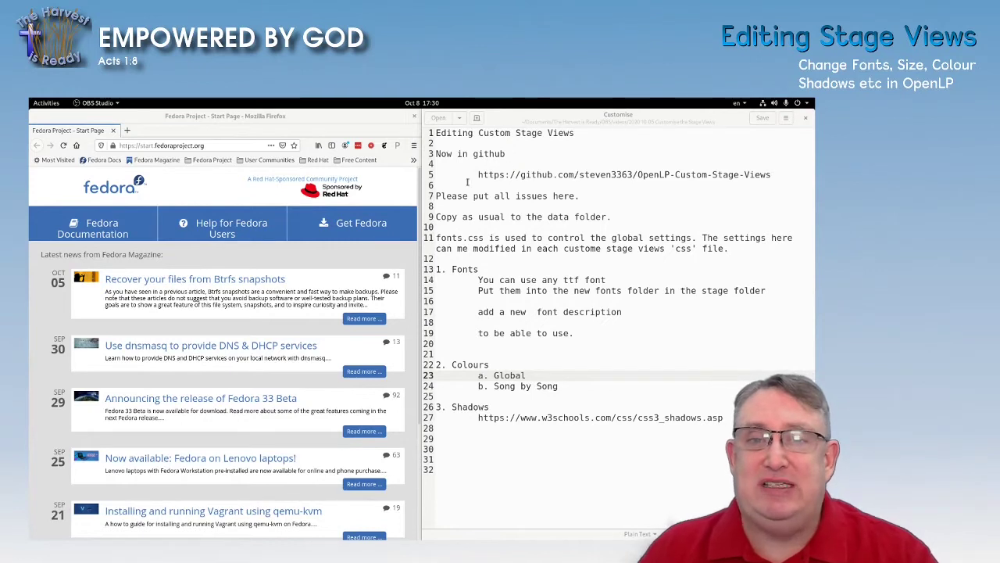
- Copy the OpenLP-Custom-Stage-Views GitHub address from the notes and load it in Firefox in place of the start page
left_click_drag(481, 174, 789, 174)
right_click(635, 175)
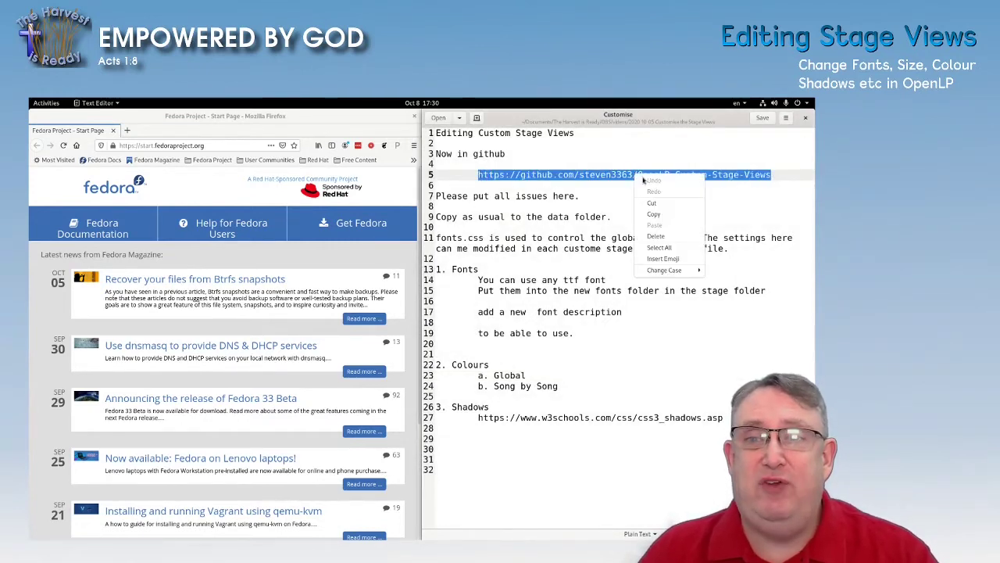
left_click(653, 213)
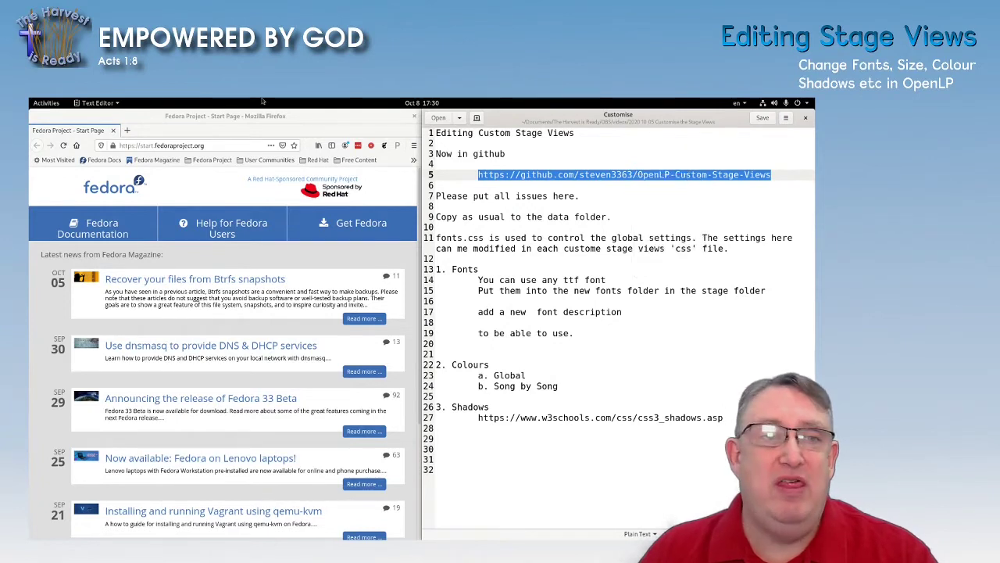
double_click(179, 146)
right_click(180, 145)
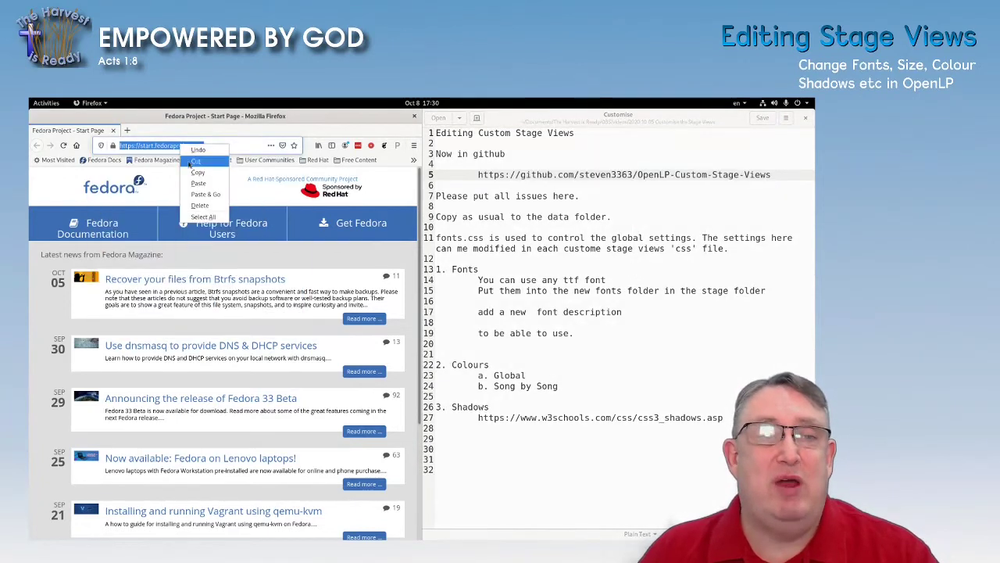
left_click(197, 196)
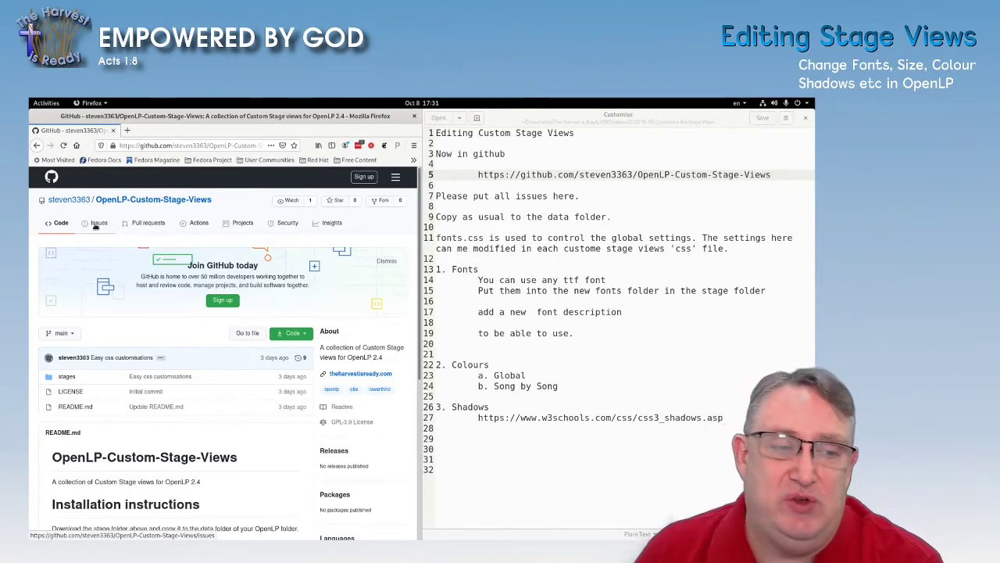
- Look through the repository's stages folder, return to the repository root and show the ZIP download option
left_click(67, 376)
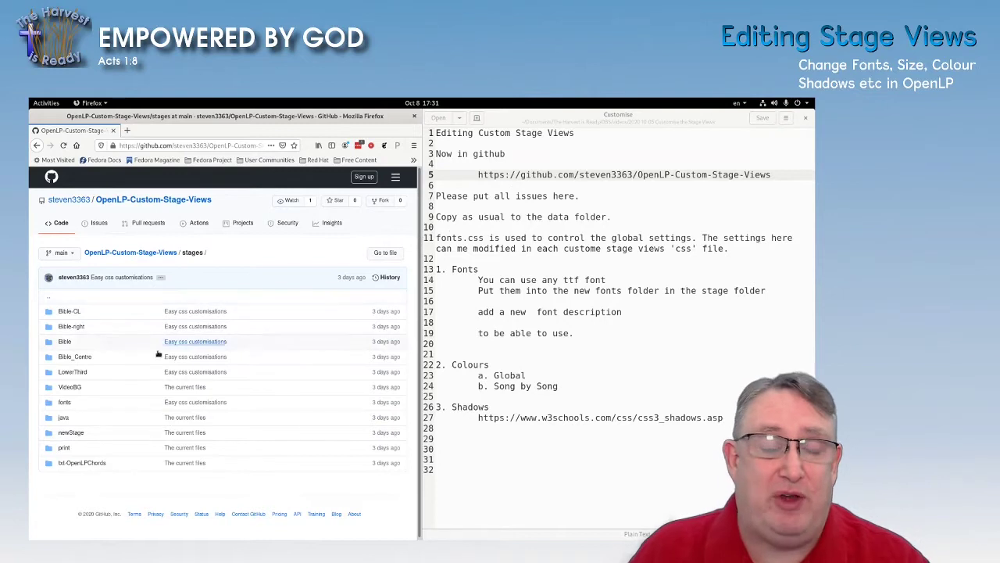
left_click(119, 255)
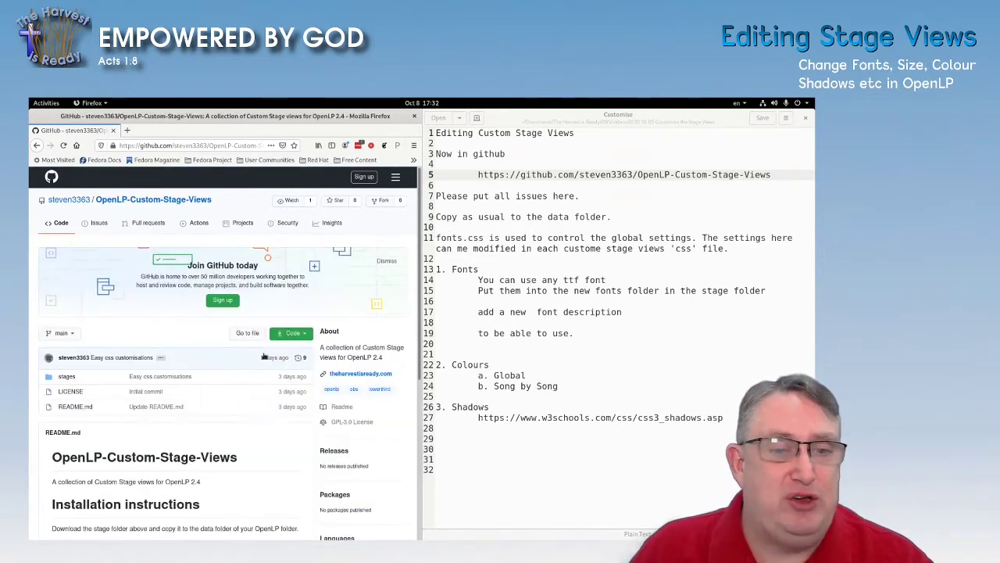
left_click(291, 333)
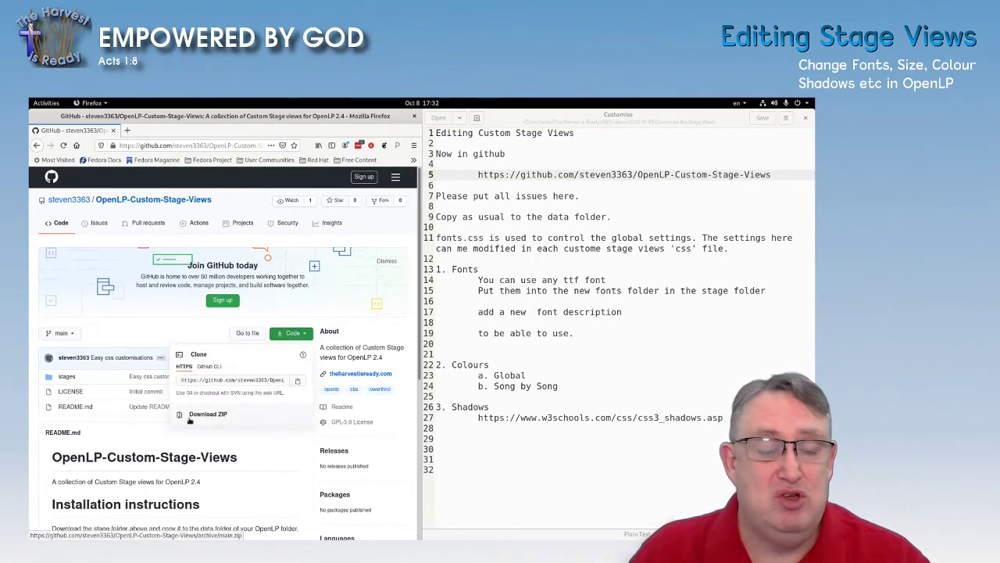
mouse_move(236, 415)
left_mouse_down()
mouse_move(224, 428)
mouse_move(249, 412)
mouse_move(223, 416)
left_mouse_up()
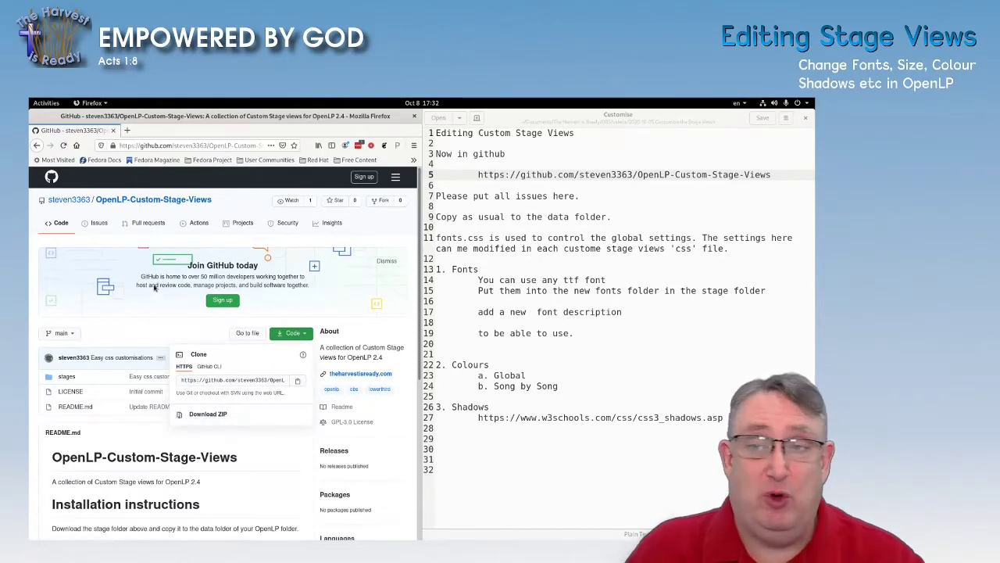
- Launch OpenLP and maximize its window
left_click(47, 102)
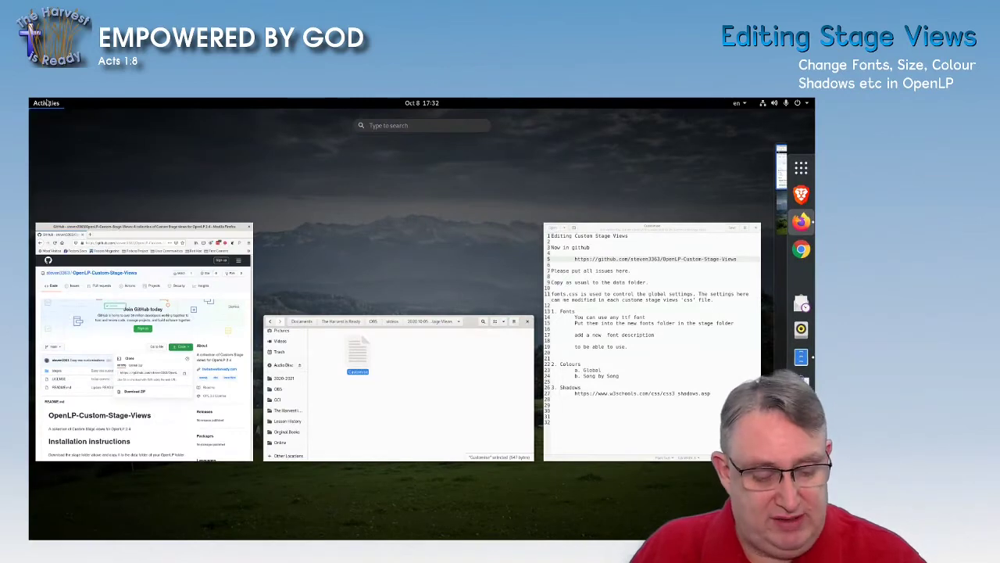
type("op")
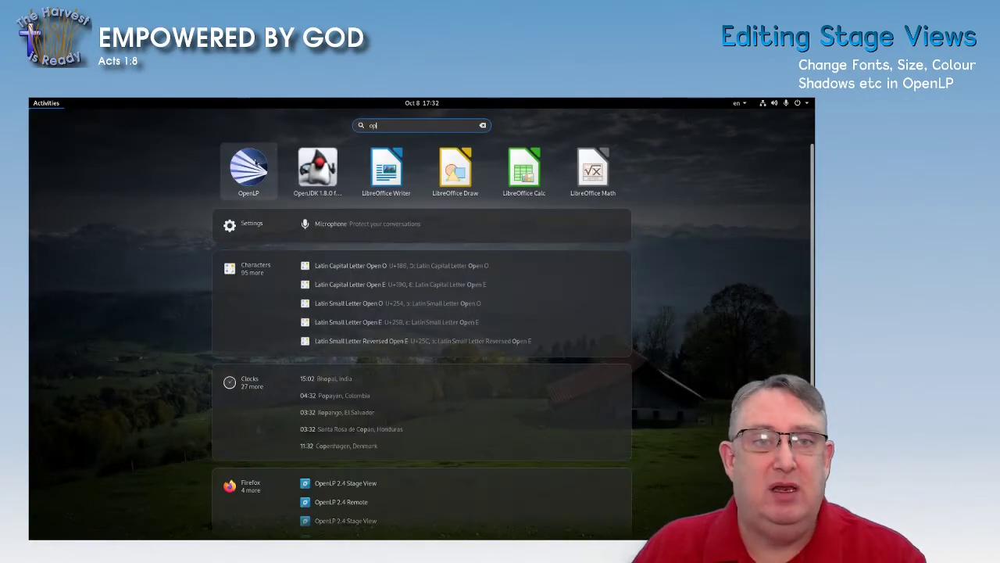
left_click(240, 169)
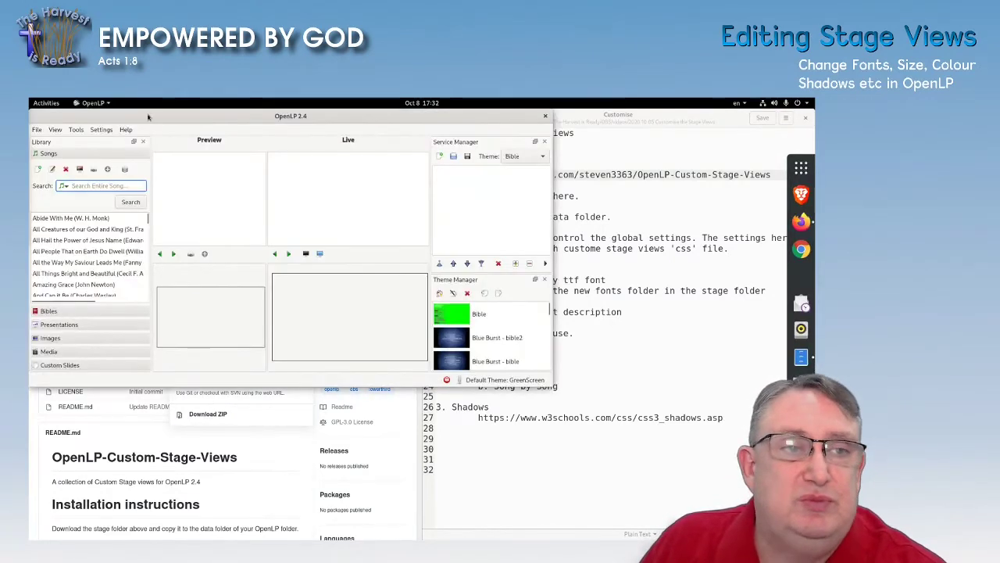
double_click(195, 116)
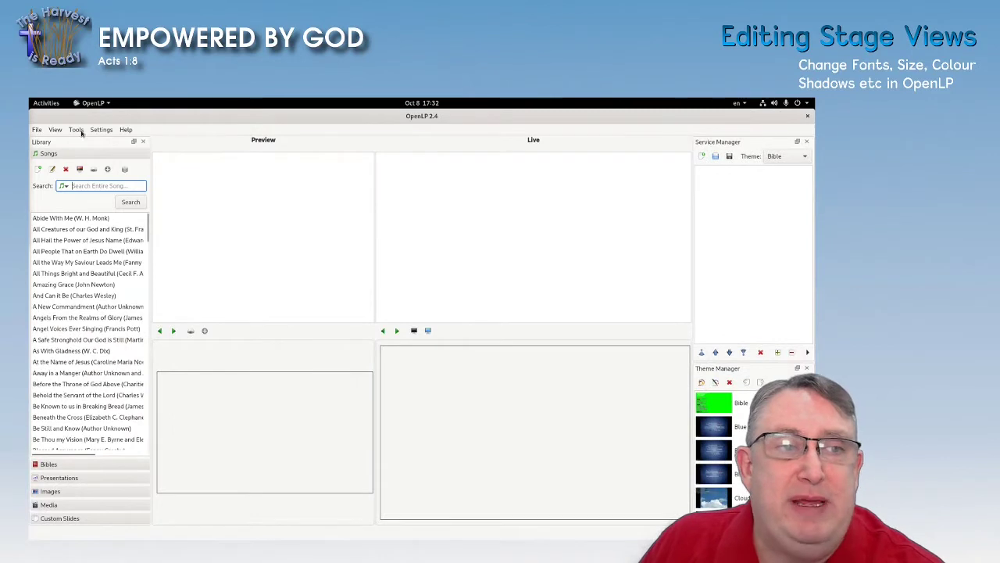
- Open the OpenLP data folder in the file manager, enter its stages folder and bring the window fully into view
left_click(76, 130)
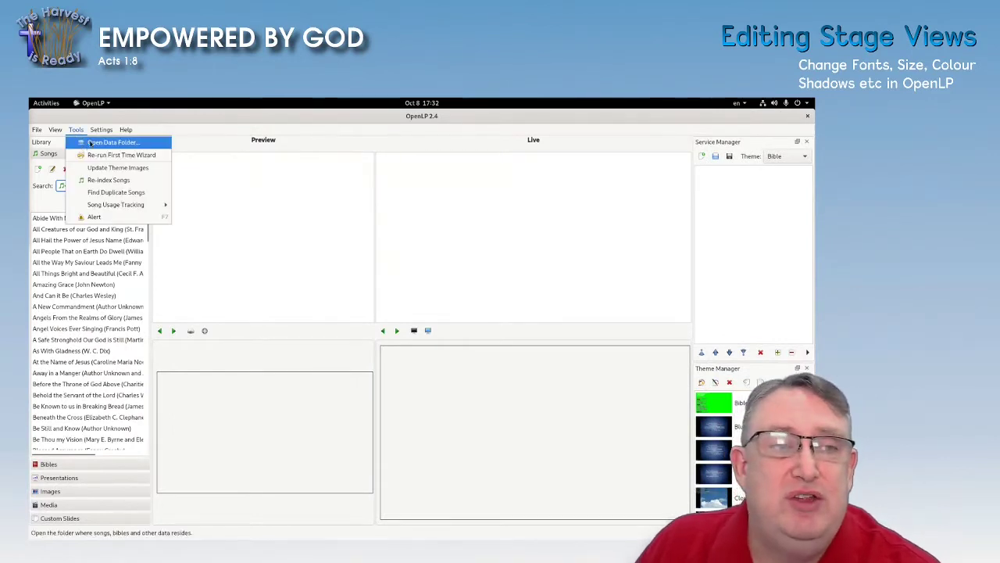
left_click(84, 148)
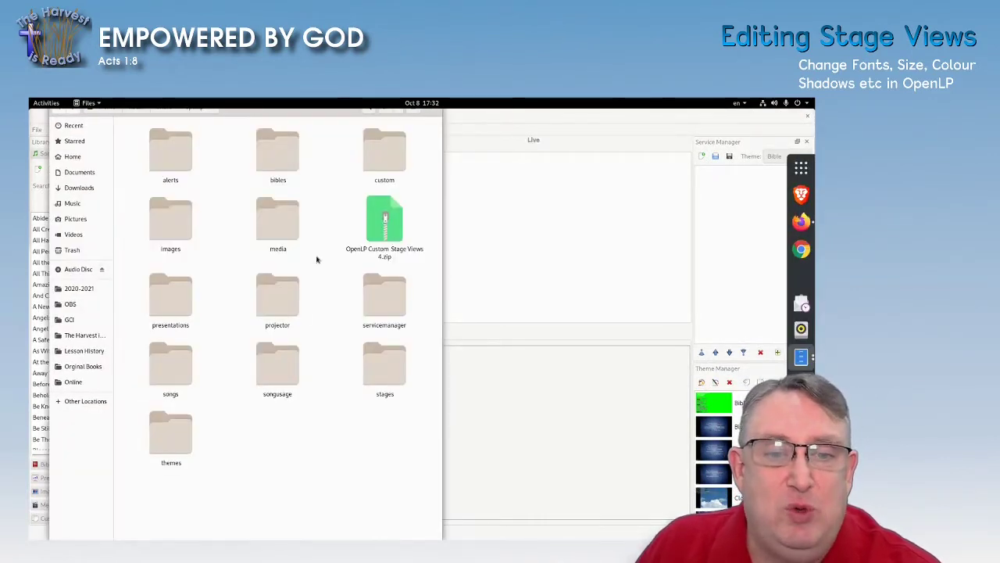
double_click(370, 397)
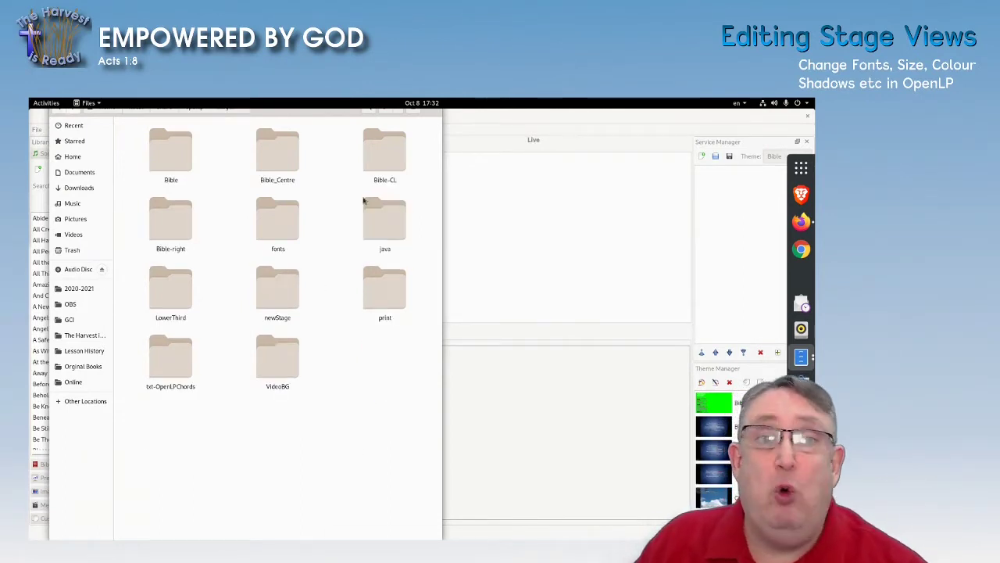
left_click_drag(299, 114, 300, 147)
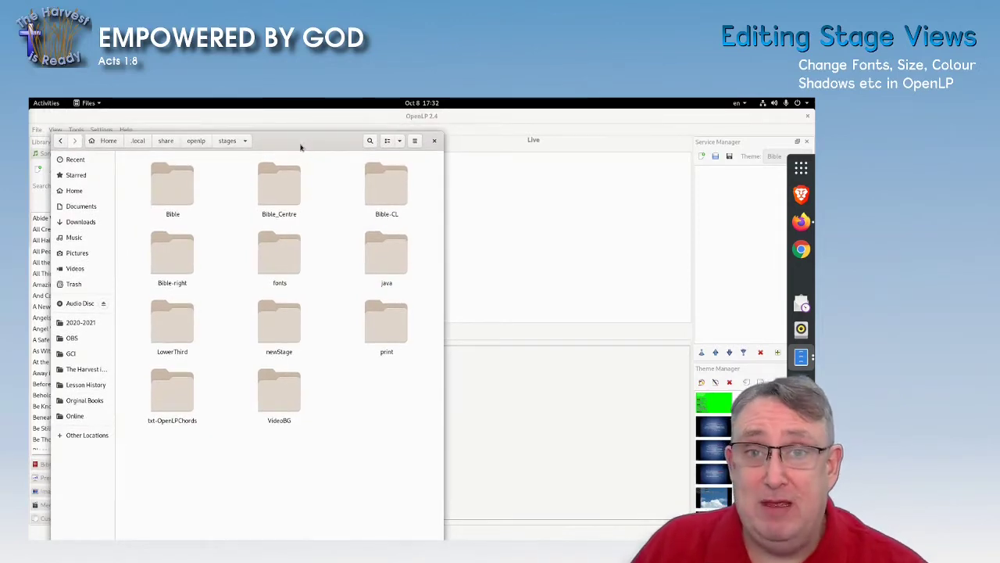
- Arrange the stages folder window beside the Customise notes and open the fonts folder
key("alt+Tab")
key("alt+Tab")
key("alt+Tab")
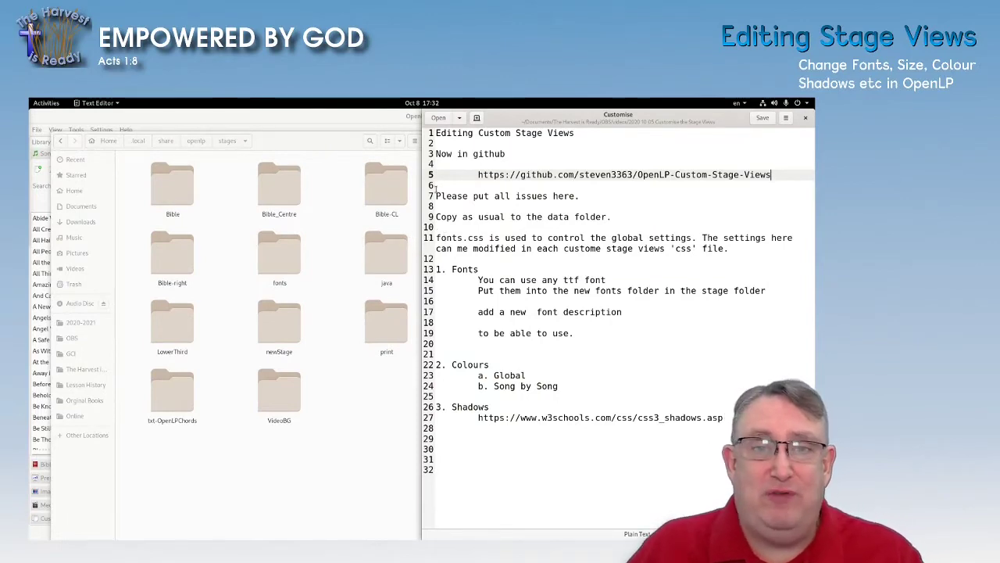
left_click(346, 142)
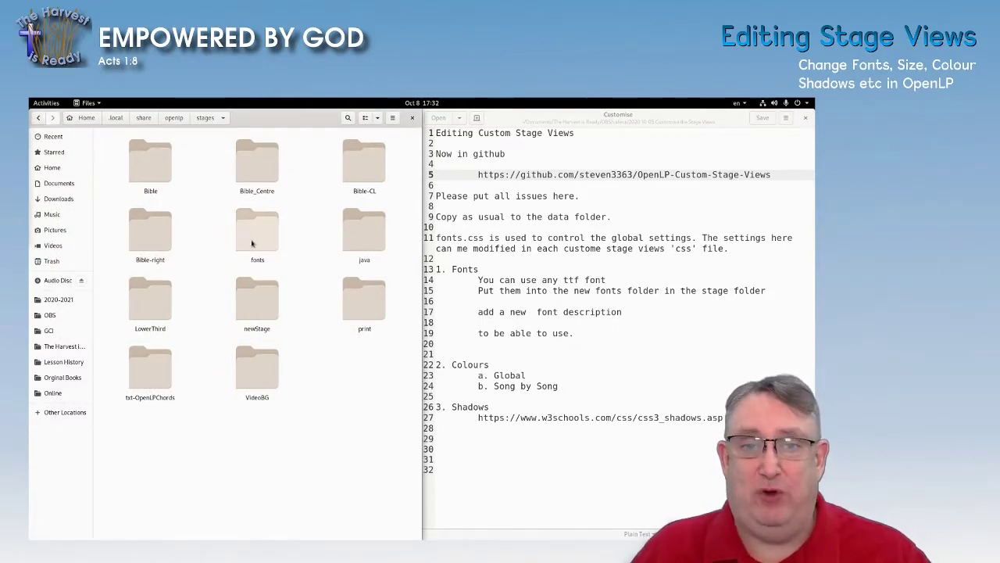
double_click(251, 242)
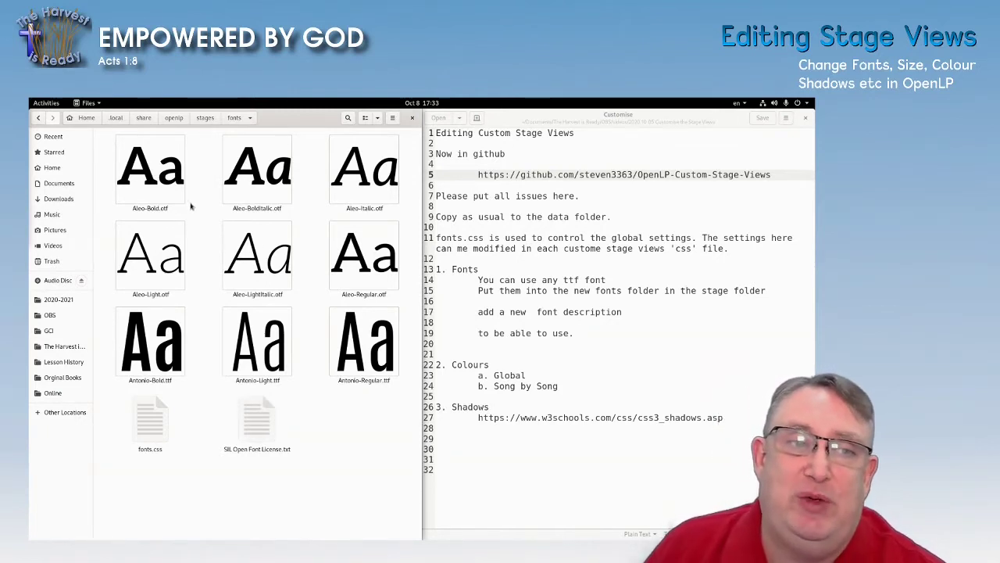
left_click(148, 206)
right_click(148, 206)
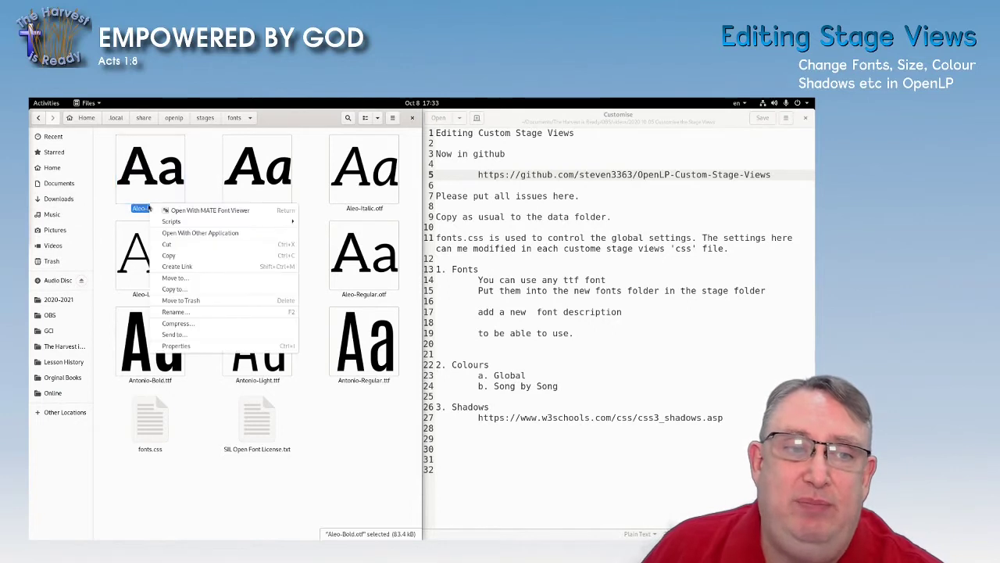
left_click(178, 312)
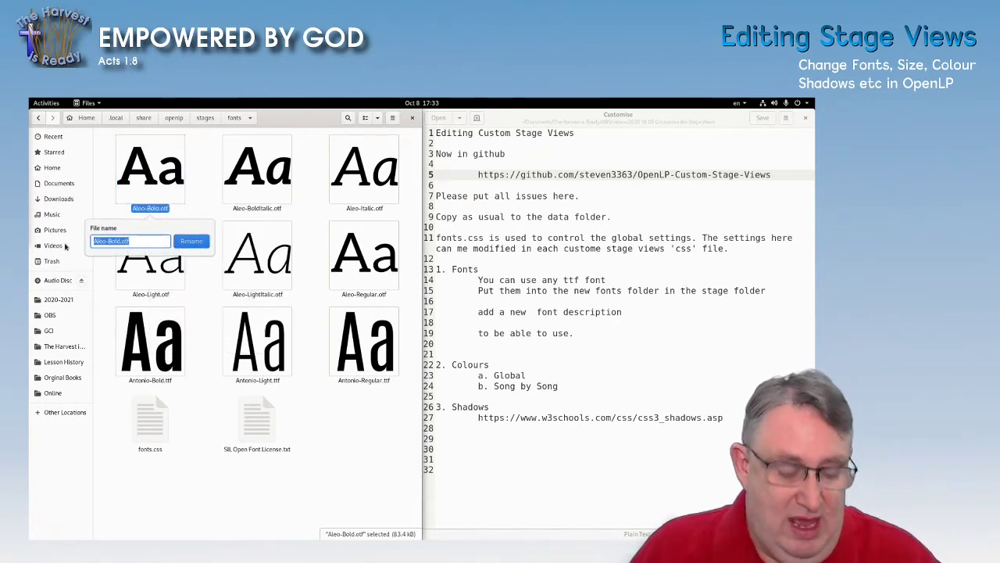
left_click(185, 474)
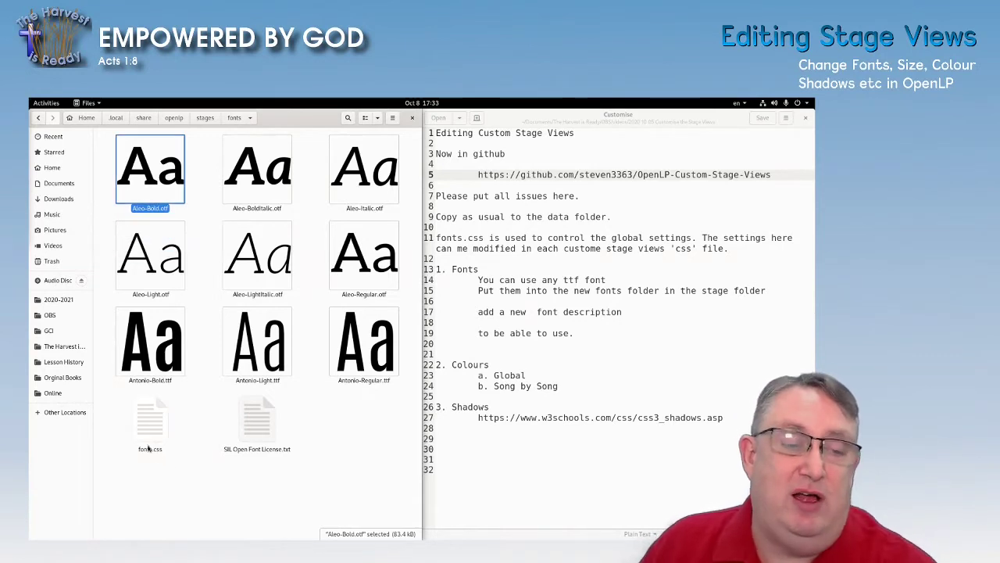
- Open fonts.css from the fonts folder in the text editor alongside the Customise notes
left_click(149, 448)
right_click(148, 448)
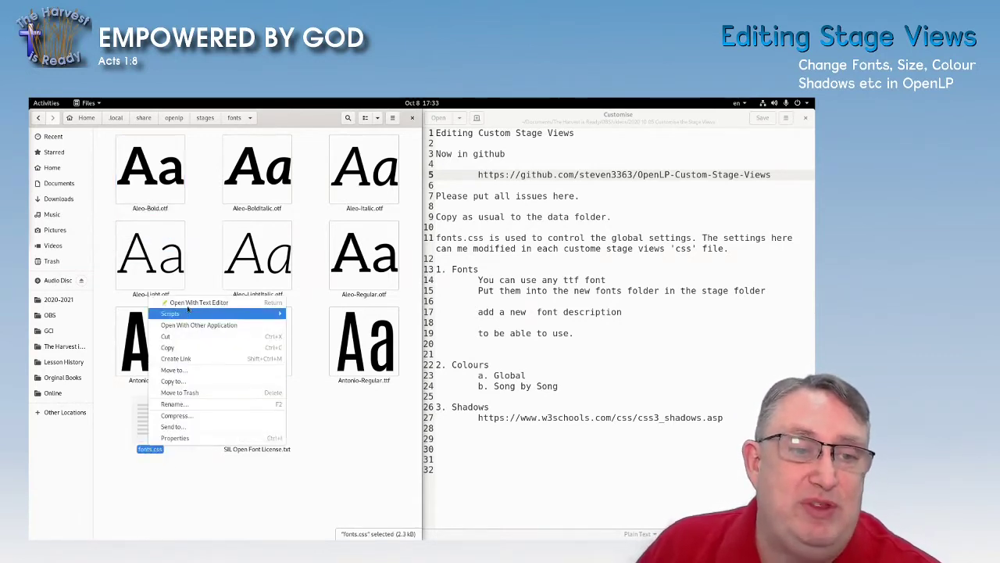
left_click(146, 481)
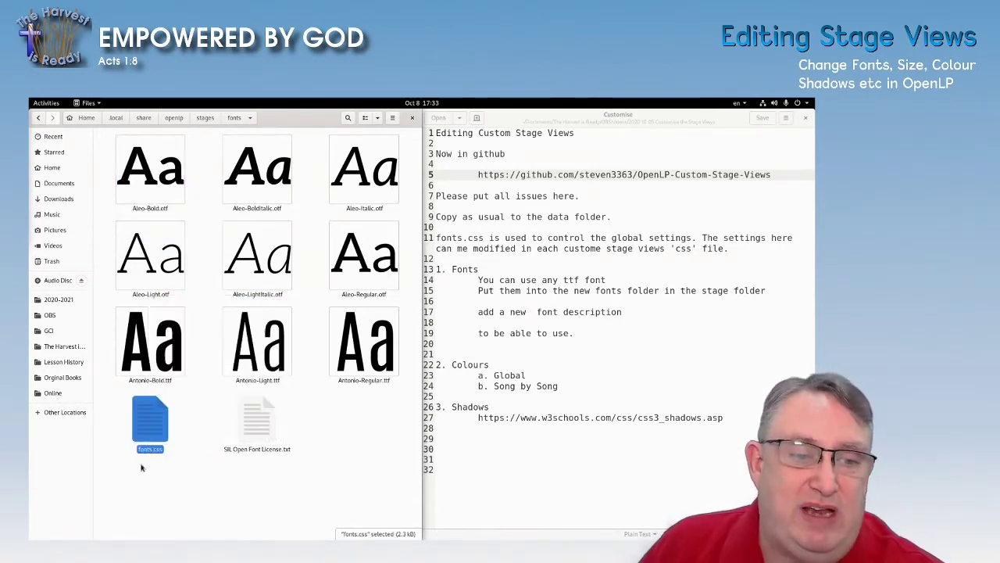
left_click_drag(155, 437, 561, 292)
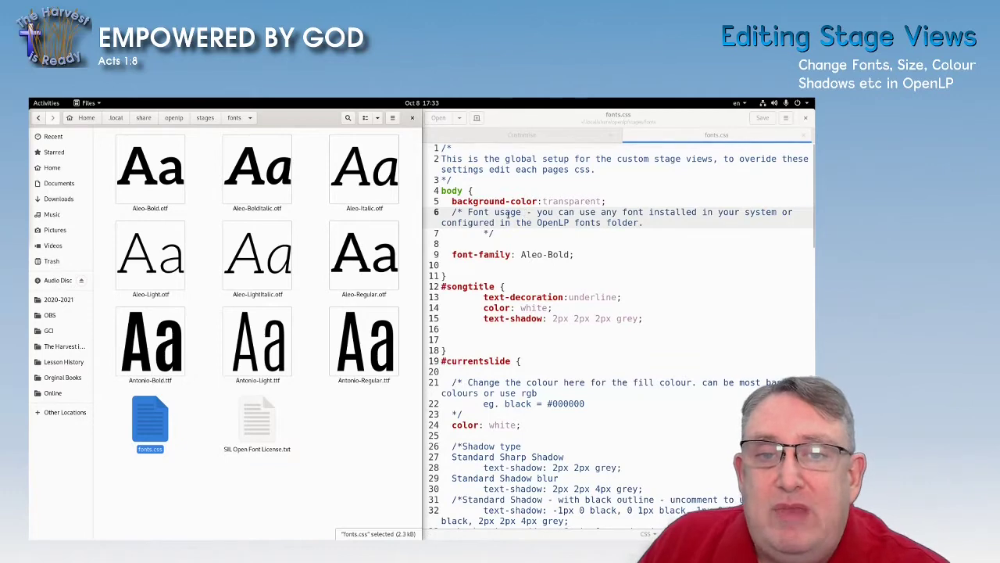
scroll(481, 238, "down", 1)
scroll(473, 234, "up", 1)
scroll(463, 228, "down", 3)
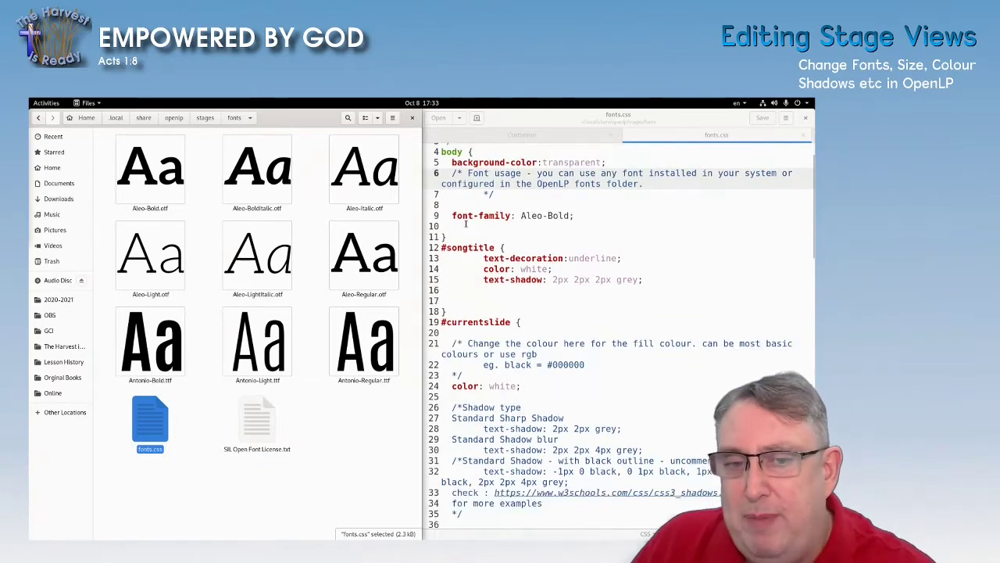
scroll(466, 225, "down", 10)
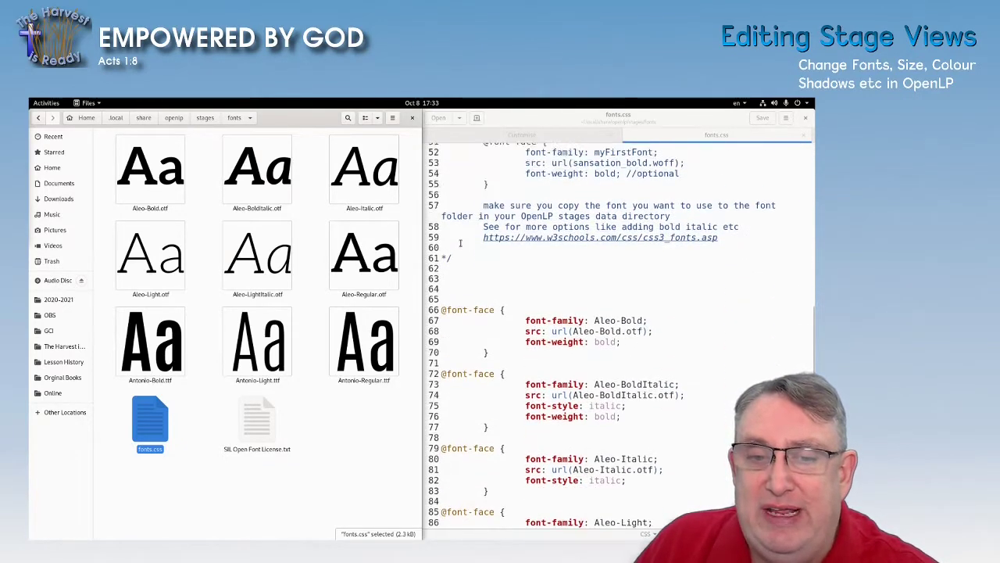
scroll(460, 243, "up", 6)
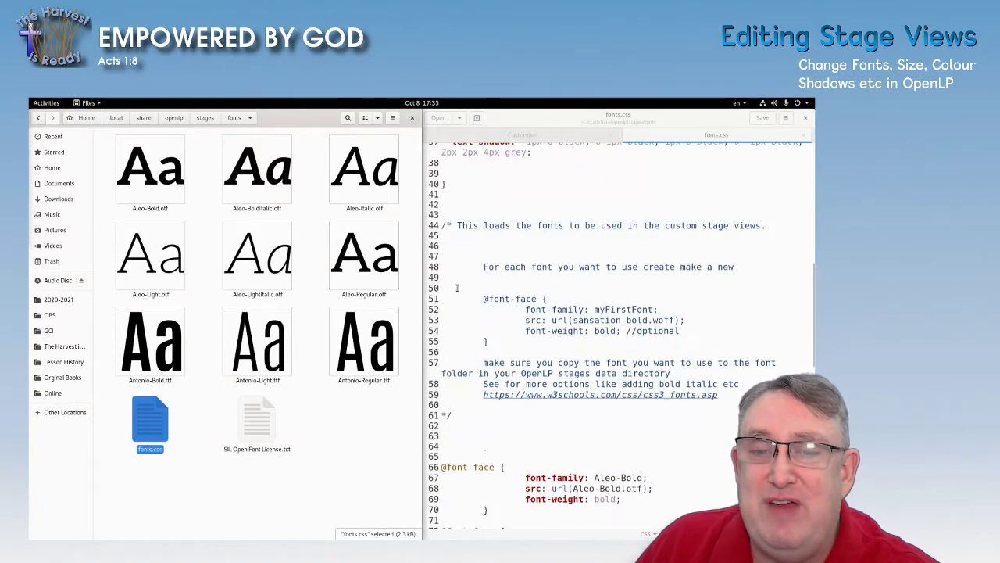
scroll(457, 287, "down", 1)
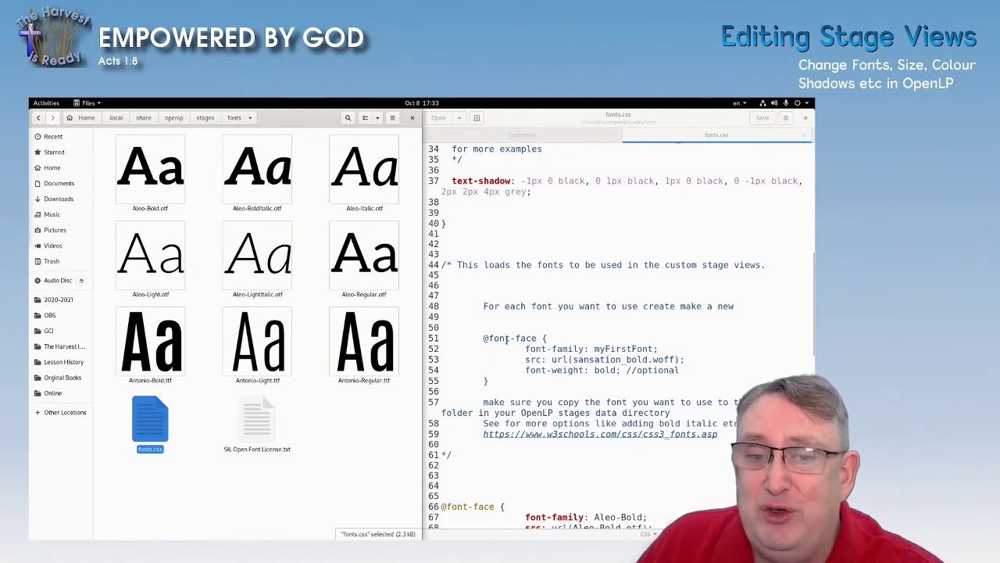
left_click_drag(474, 339, 504, 382)
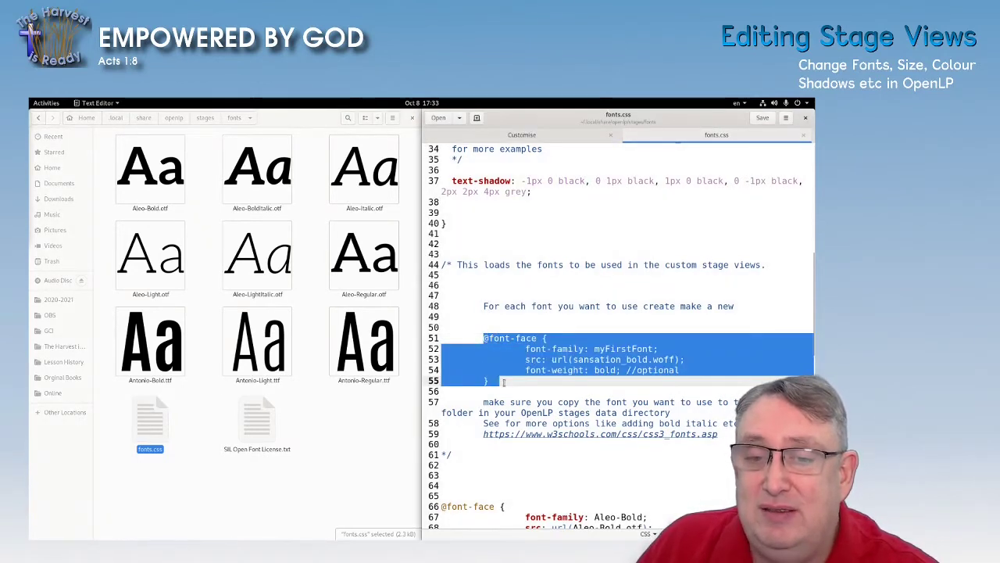
left_click(505, 338)
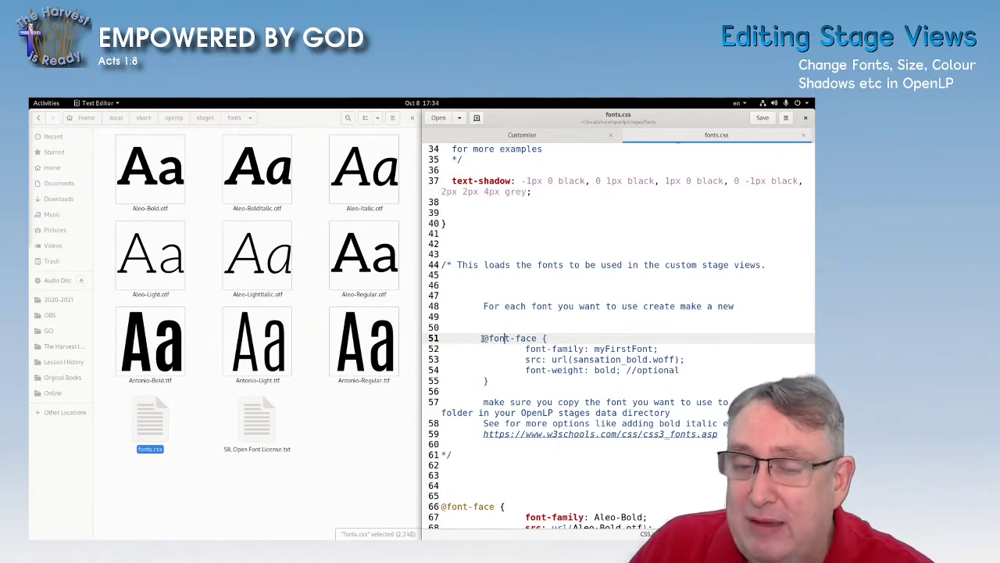
left_click_drag(483, 337, 504, 383)
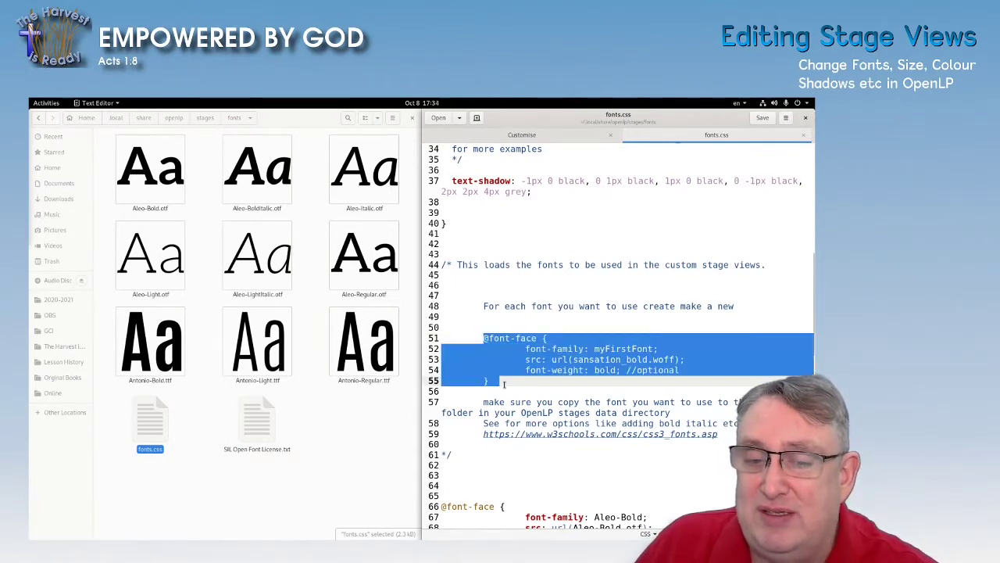
scroll(504, 383, "down", 4)
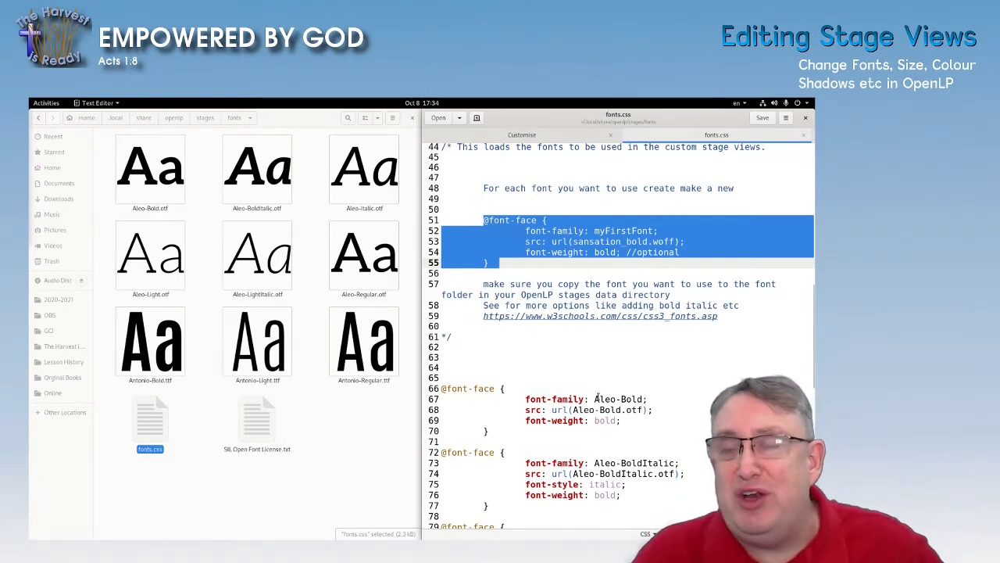
scroll(599, 399, "down", 4)
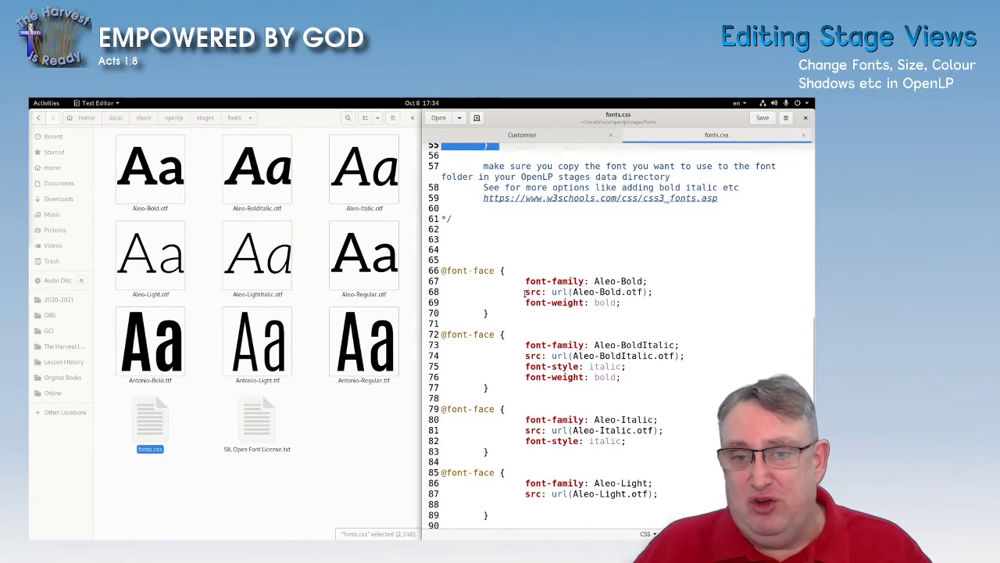
left_click_drag(524, 293, 656, 295)
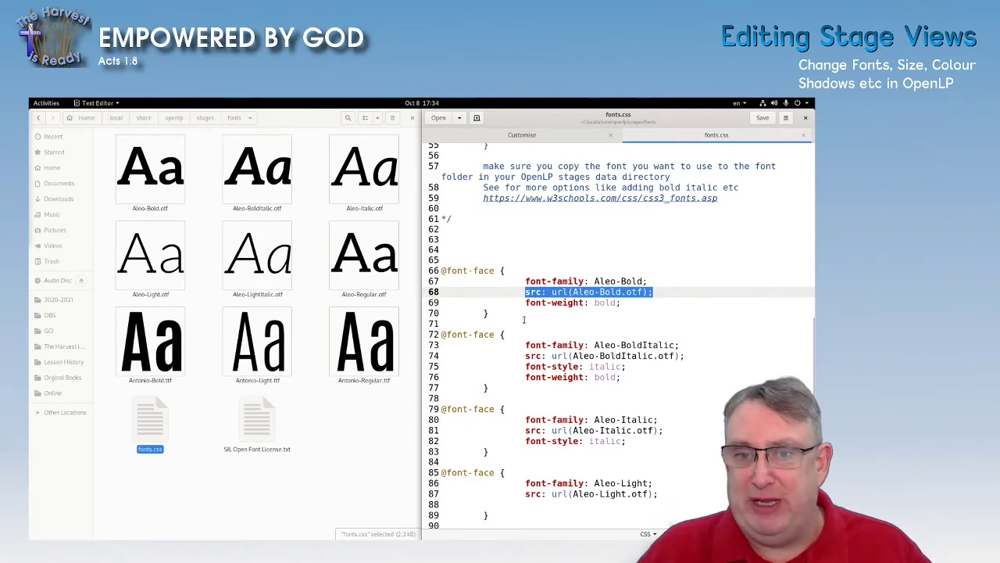
left_click(581, 299)
left_click(601, 291)
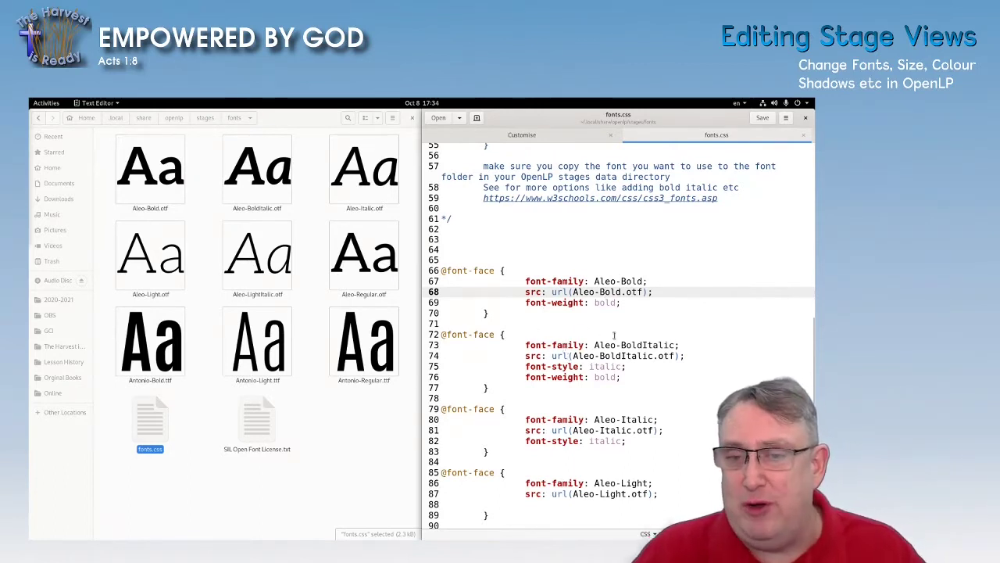
double_click(603, 301)
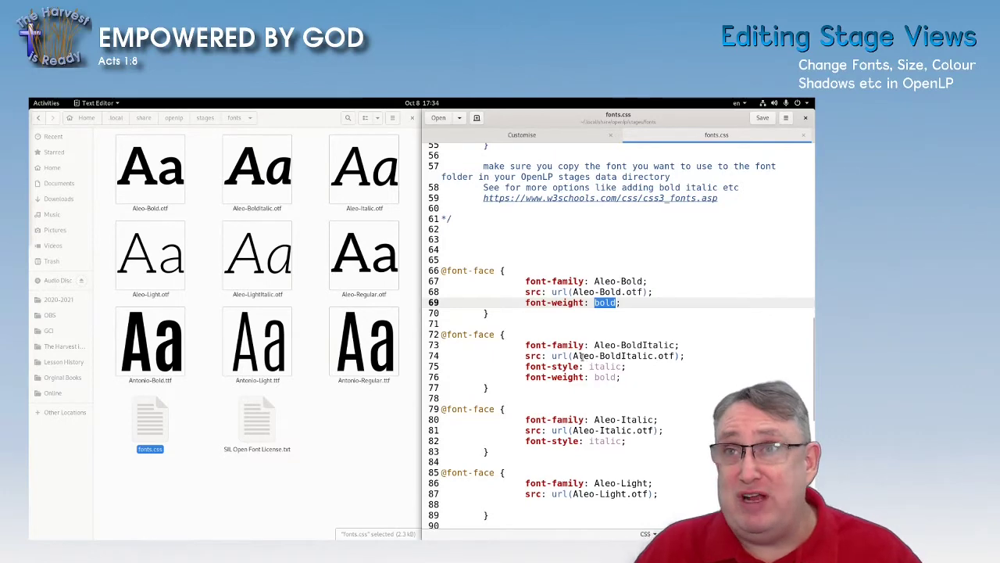
scroll(581, 356, "down", 10)
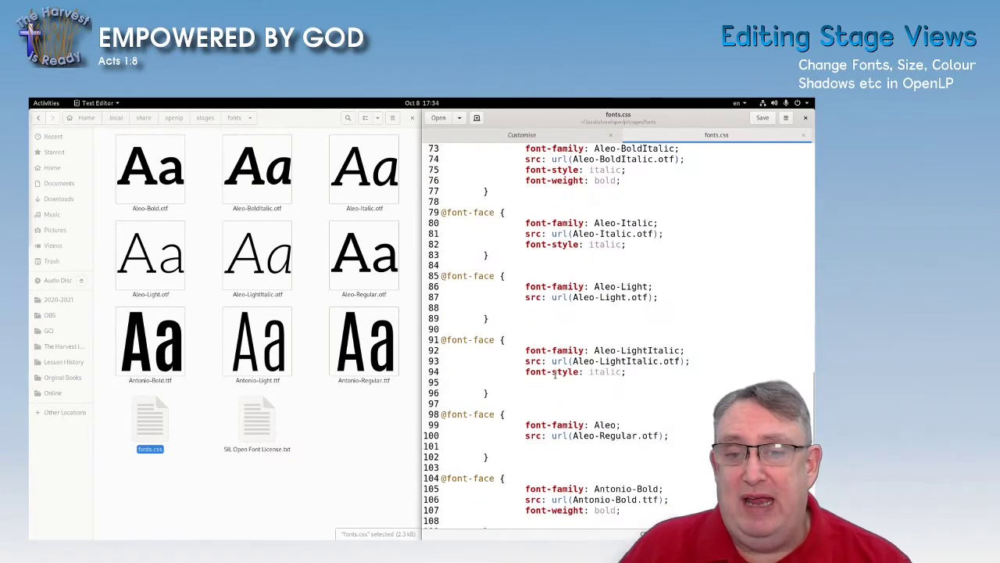
scroll(555, 375, "up", 13)
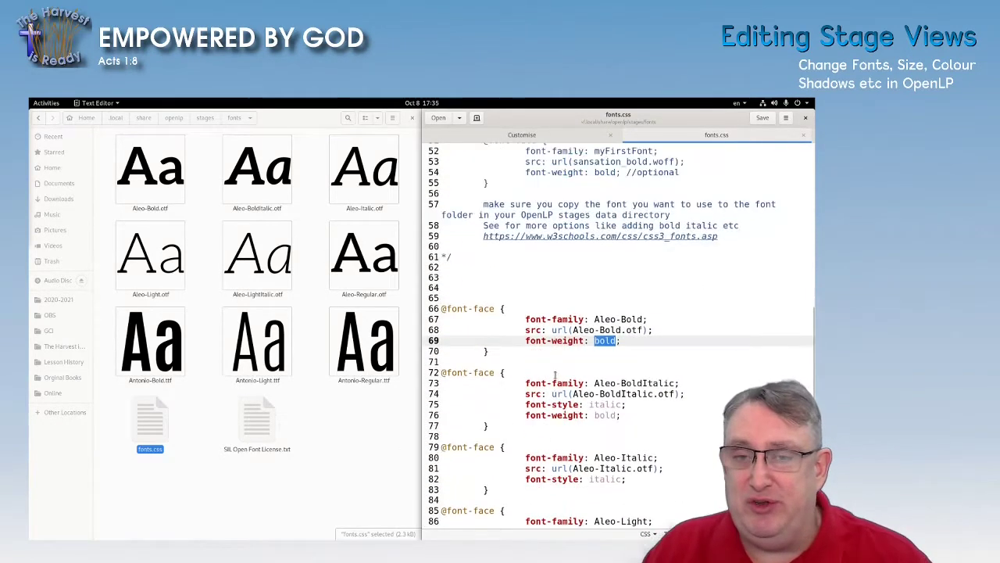
scroll(555, 375, "down", 1)
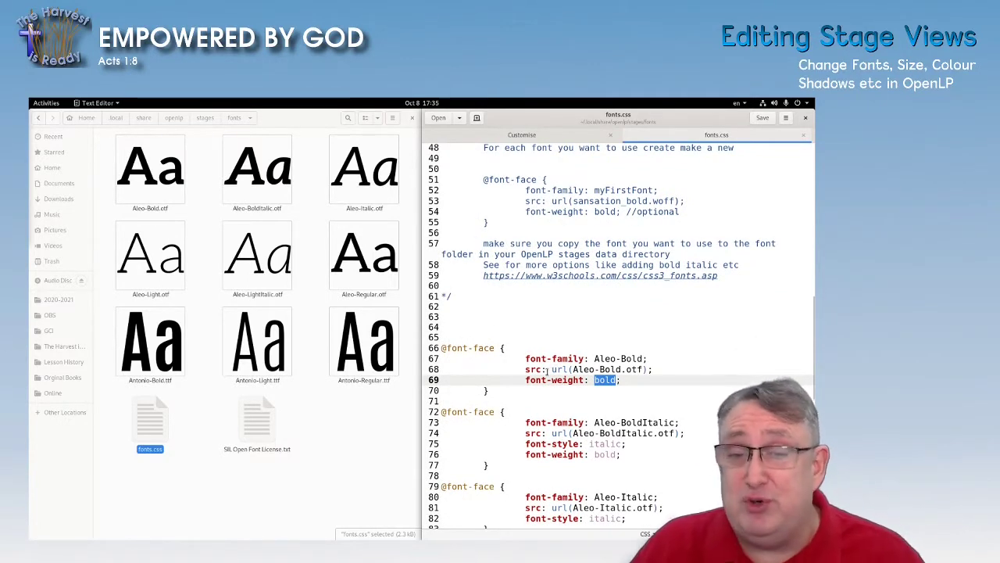
- Return to the start of fonts.css and highlight the complete body rule, including its closing bracket
scroll(547, 370, "up", 6)
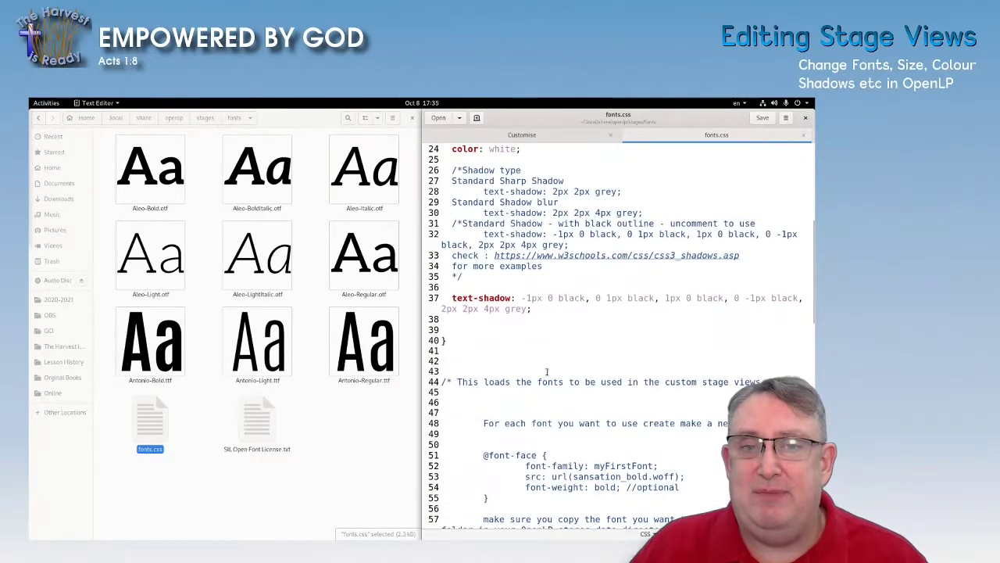
scroll(547, 372, "up", 6)
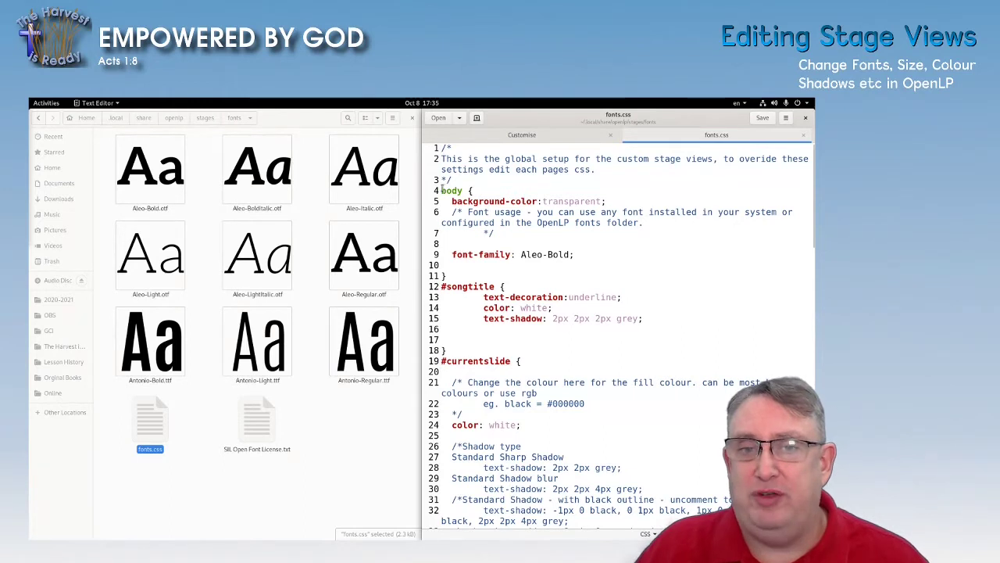
left_click_drag(442, 190, 447, 276)
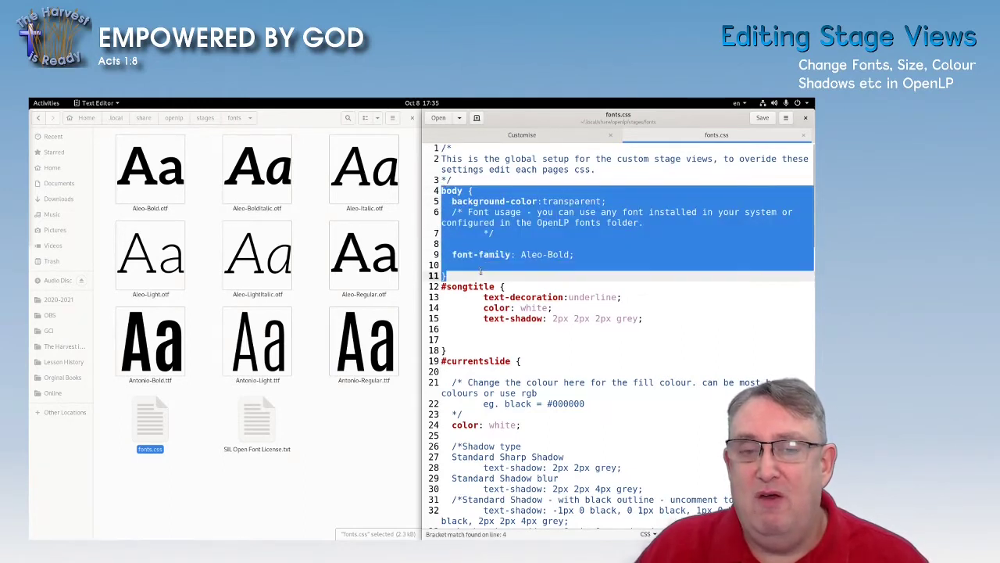
left_click(471, 222)
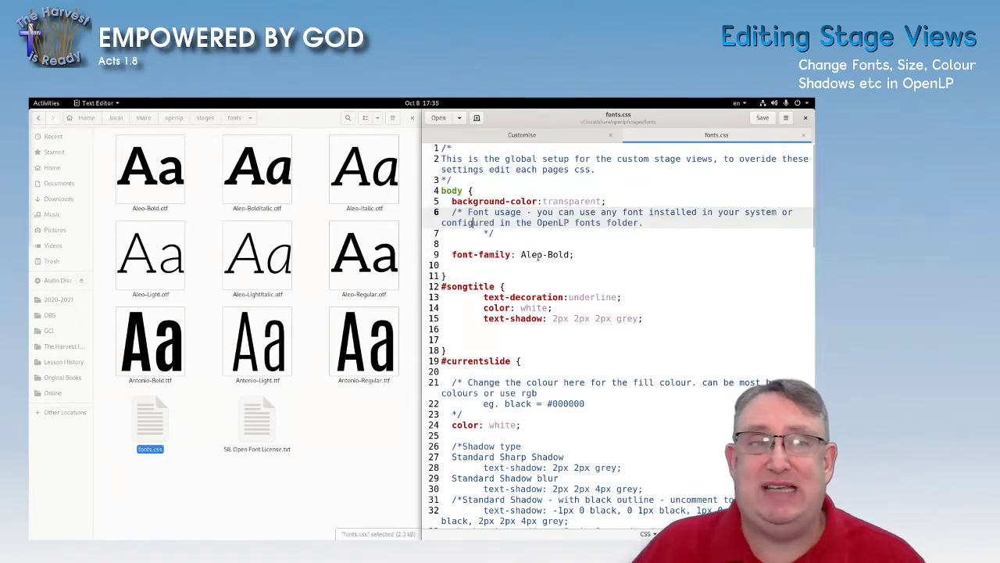
- Go back to the stages folder and point out the Bible, Bible_Centre, Bible-CL, Bible-right and LowerThird view folders one by one
left_click(205, 118)
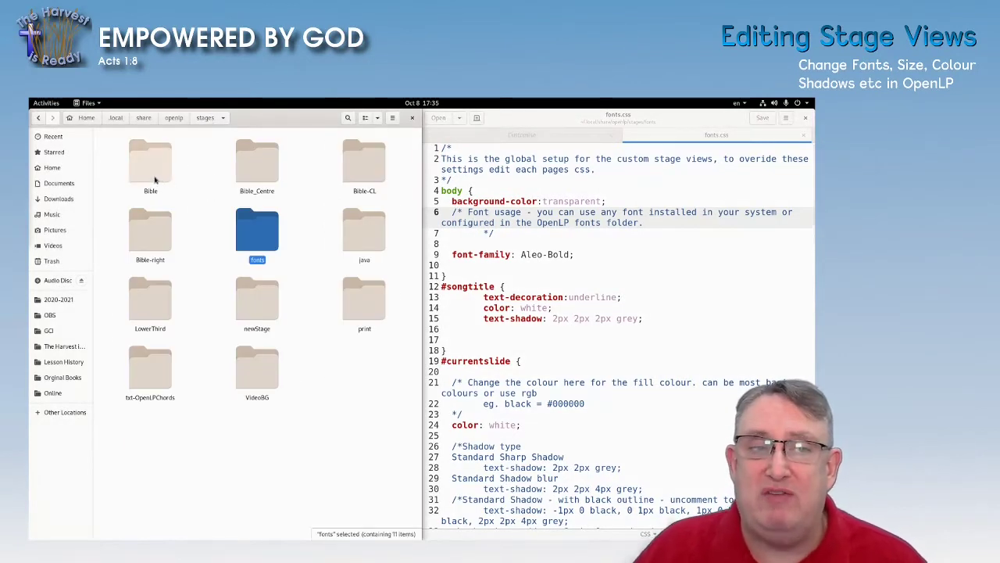
left_click(155, 180)
left_click(257, 166)
left_click(350, 171)
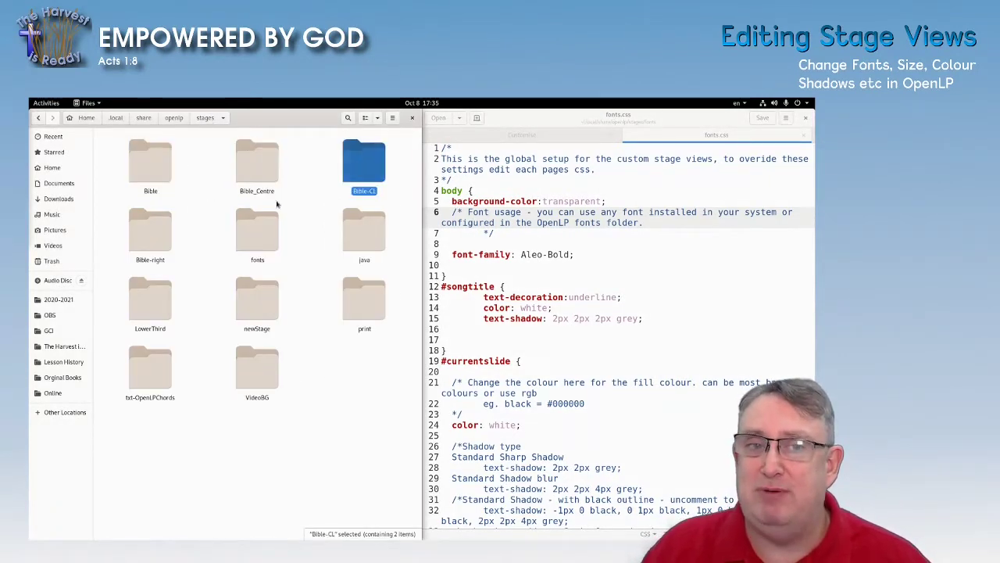
left_click(164, 228)
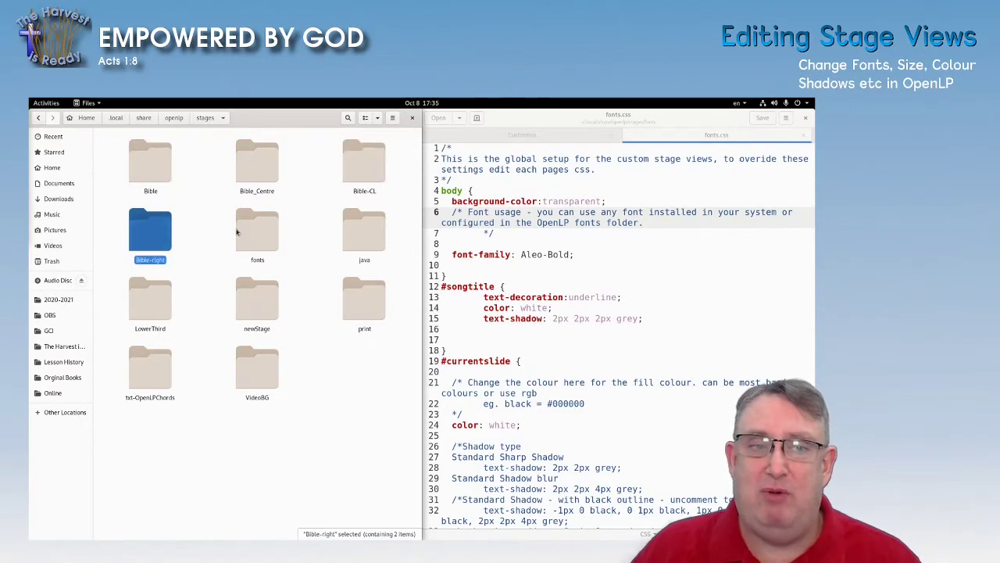
left_click(147, 316)
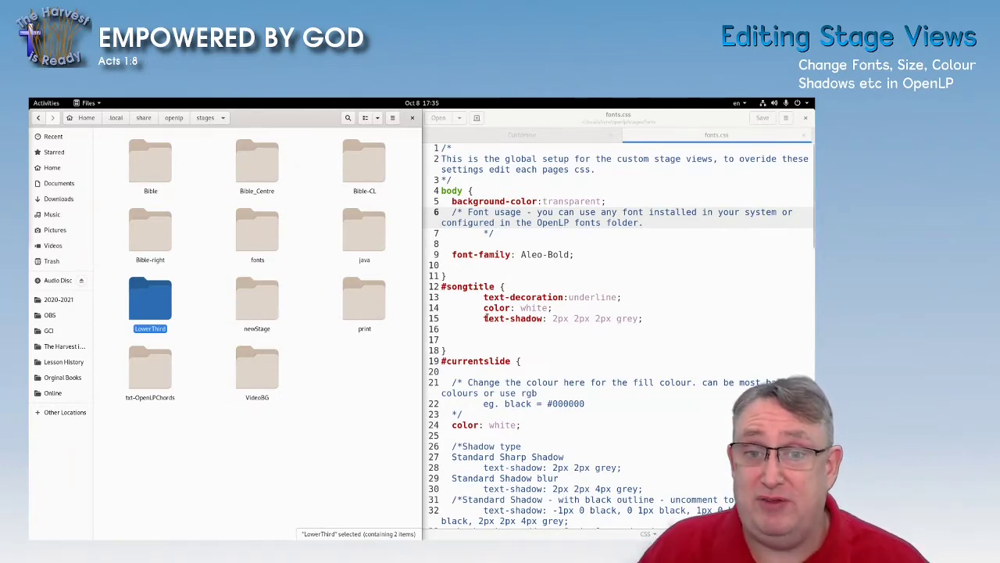
- Highlight the font-family property in the body rule of fonts.css and place the cursor in its value
left_click(471, 311)
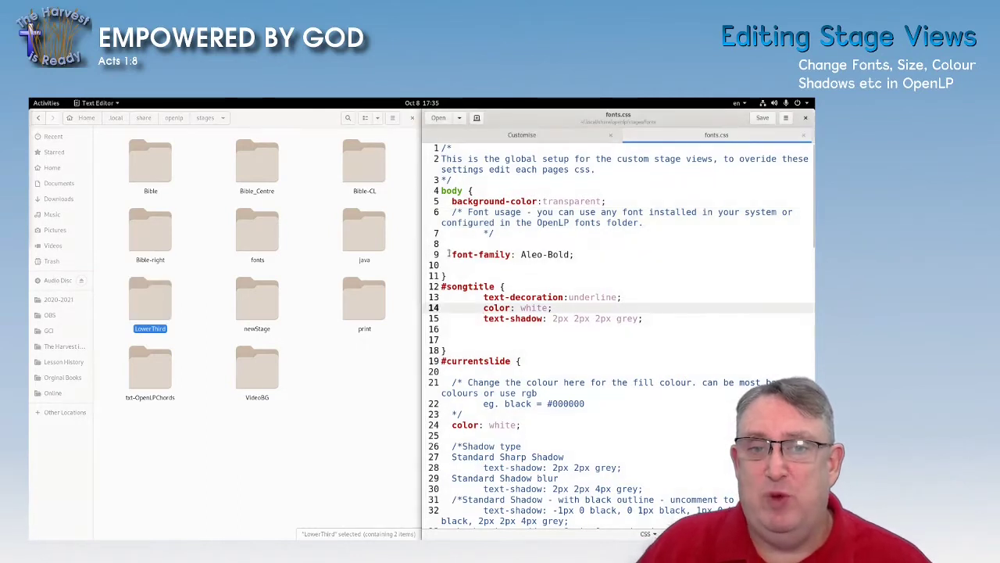
left_click_drag(452, 255, 514, 255)
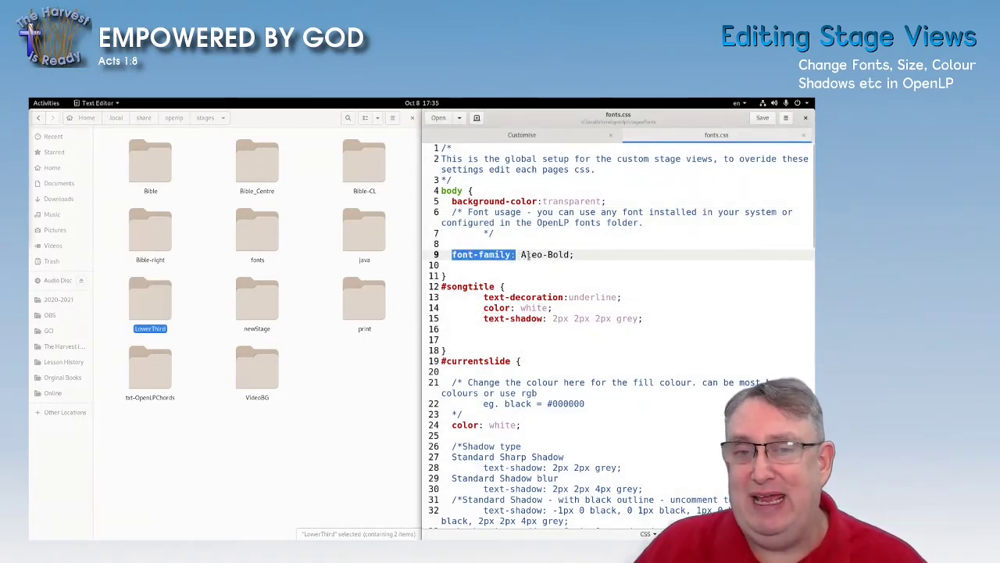
left_click(522, 254)
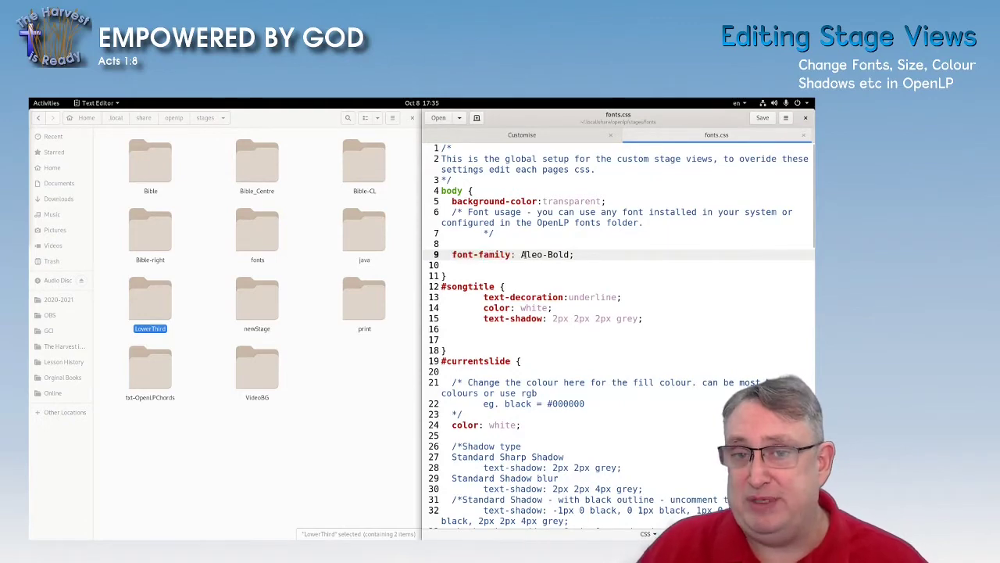
scroll(508, 289, "down", 10)
scroll(498, 308, "down", 4)
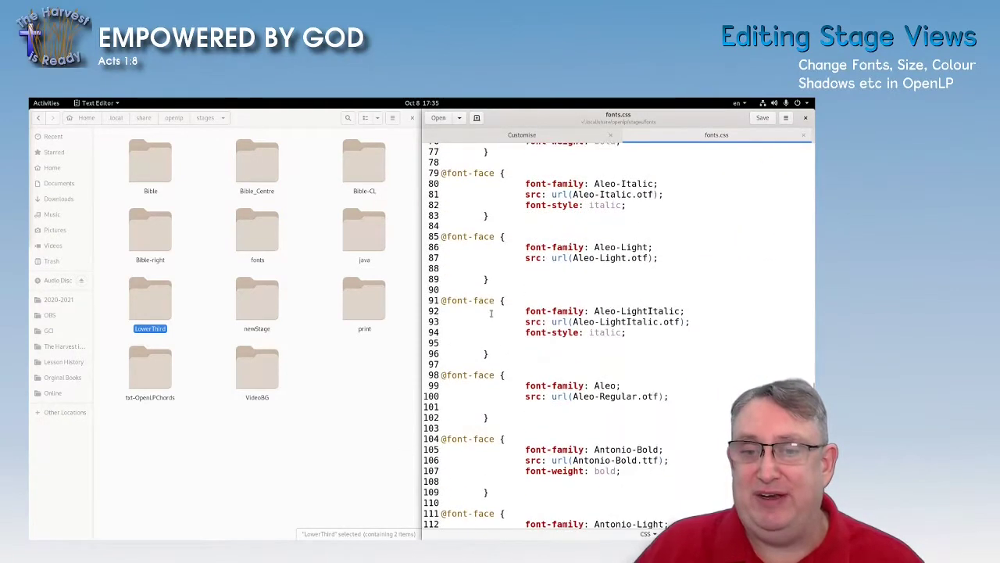
left_click(606, 385)
left_click(606, 311)
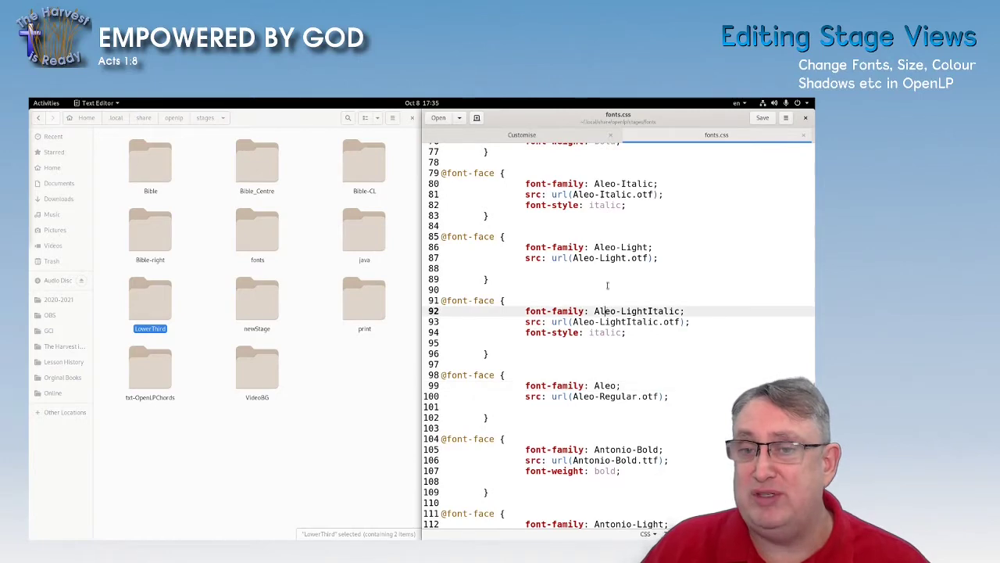
left_click(604, 247)
left_click(595, 184)
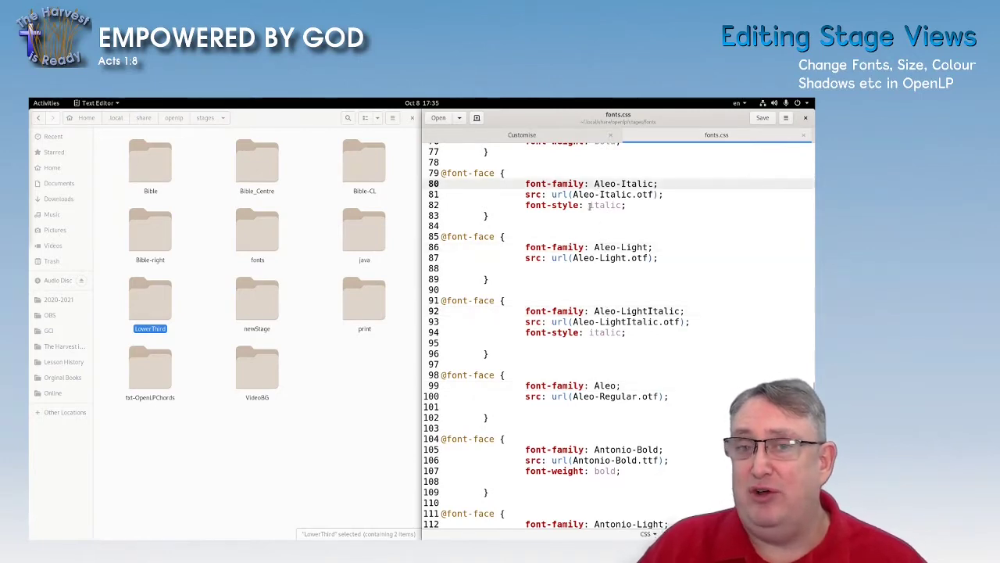
- Return to the global settings of fonts.css, consult the Customise notes, and switch back to fonts.css
scroll(585, 233, "up", 5)
scroll(526, 287, "up", 5)
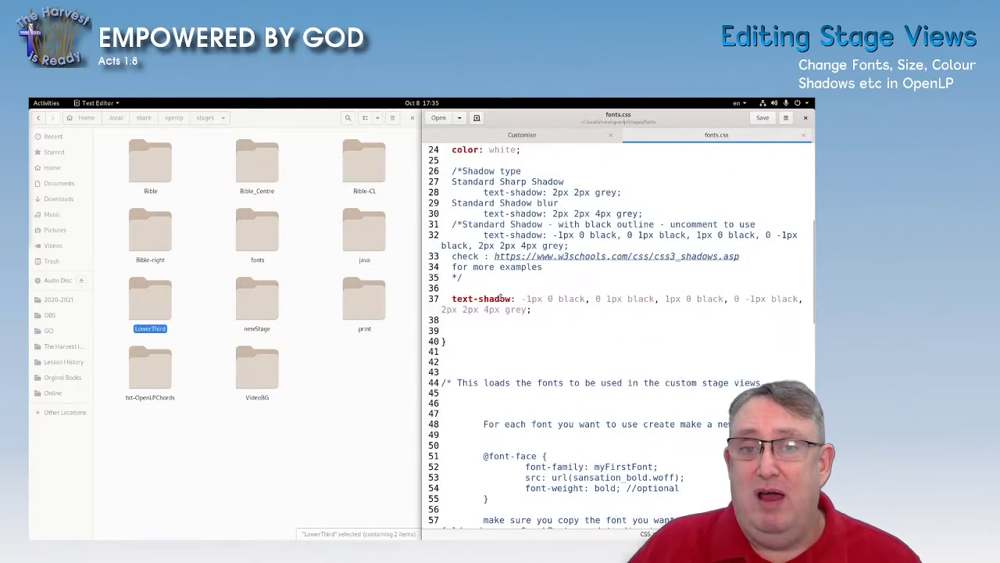
scroll(500, 296, "down", 2)
scroll(500, 296, "up", 2)
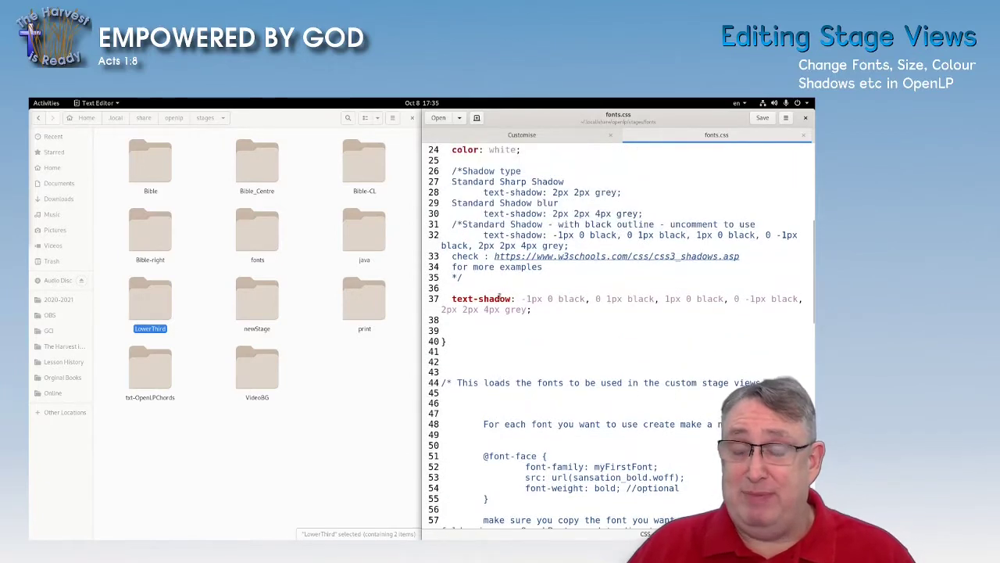
scroll(502, 292, "up", 7)
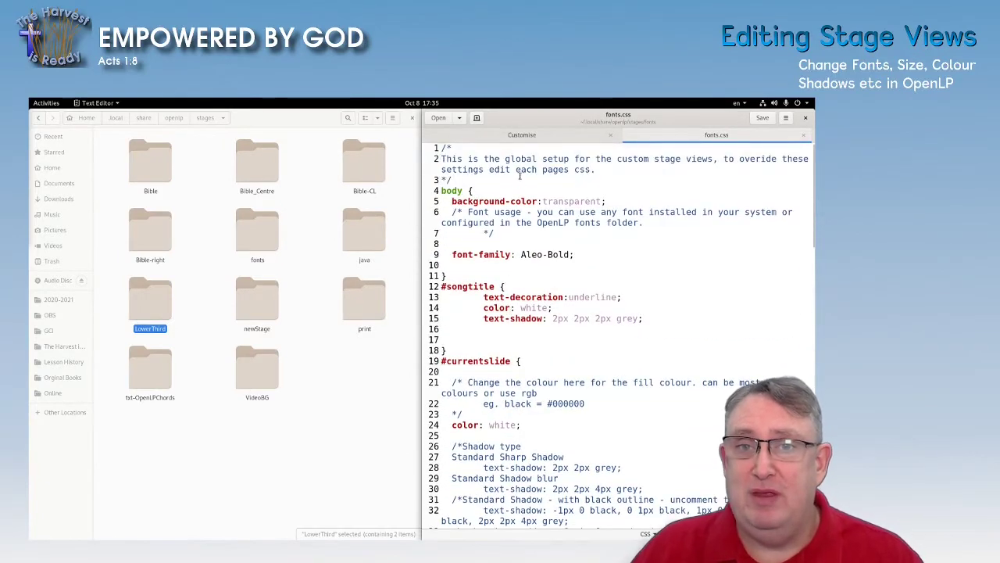
left_click(524, 138)
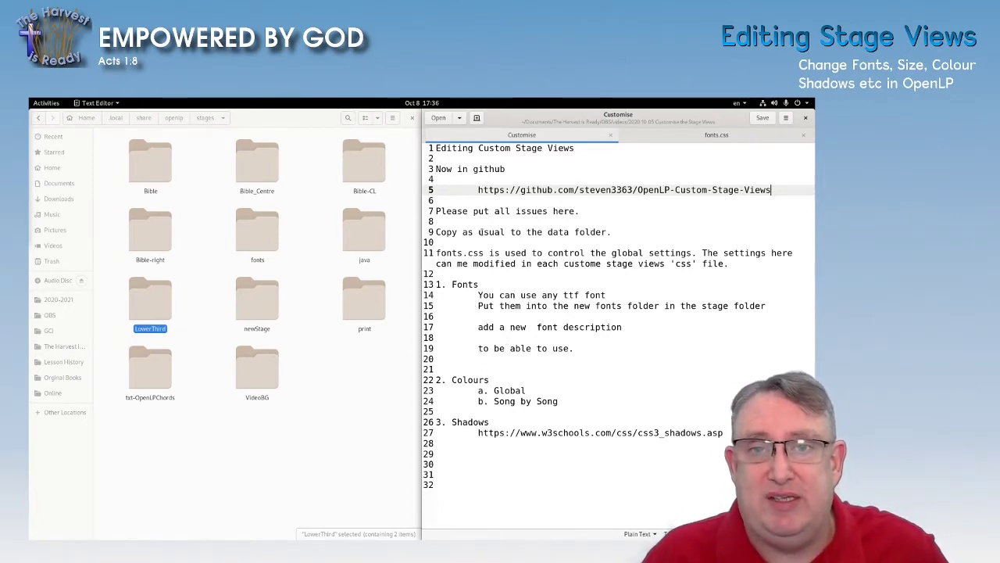
key("ctrl+alt+Page_Down")
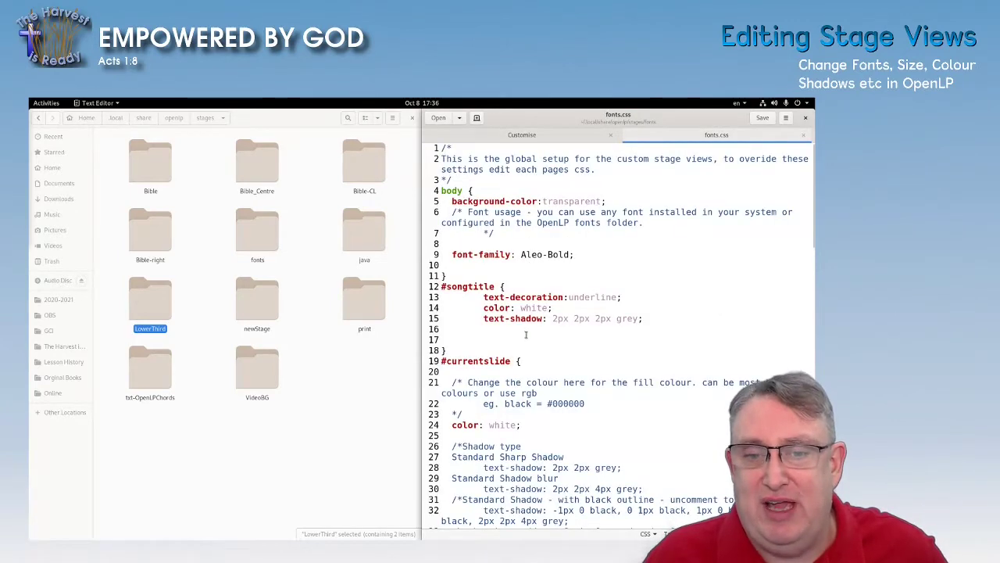
- Examine the songtitle and currentslide rules and place the cursor in the currentslide color value
scroll(526, 335, "down", 3)
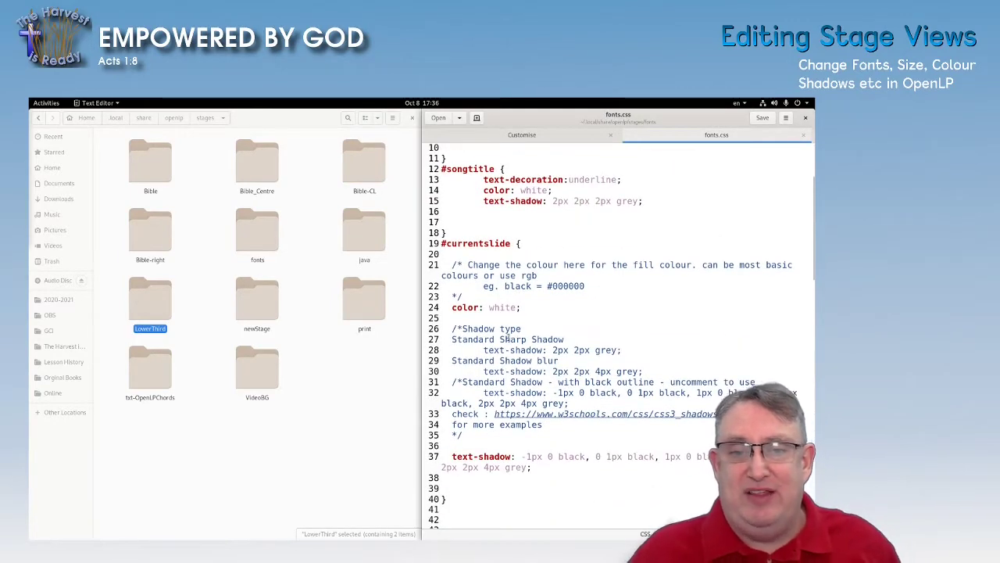
scroll(506, 337, "down", 3)
scroll(511, 337, "up", 4)
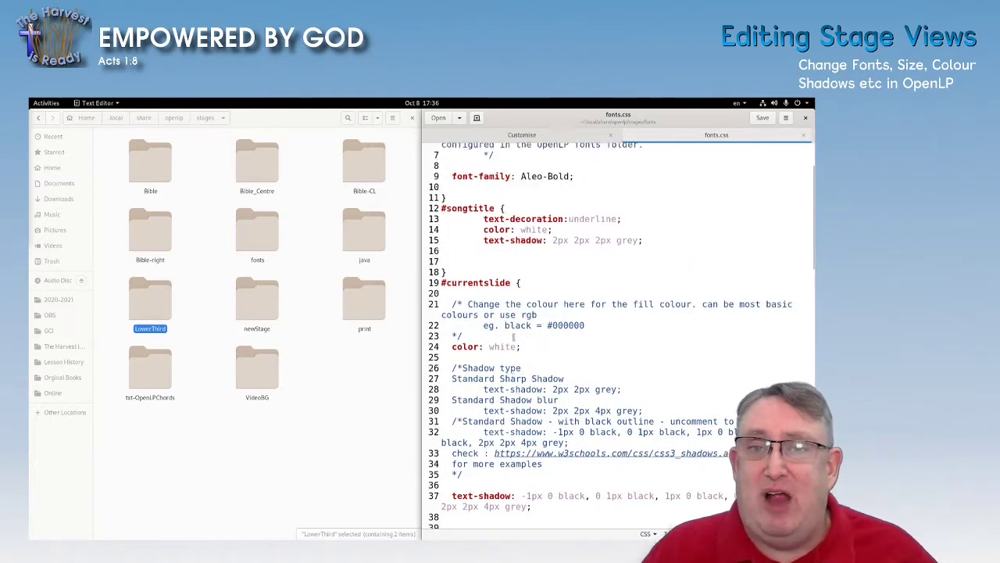
scroll(513, 338, "up", 1)
scroll(514, 338, "up", 1)
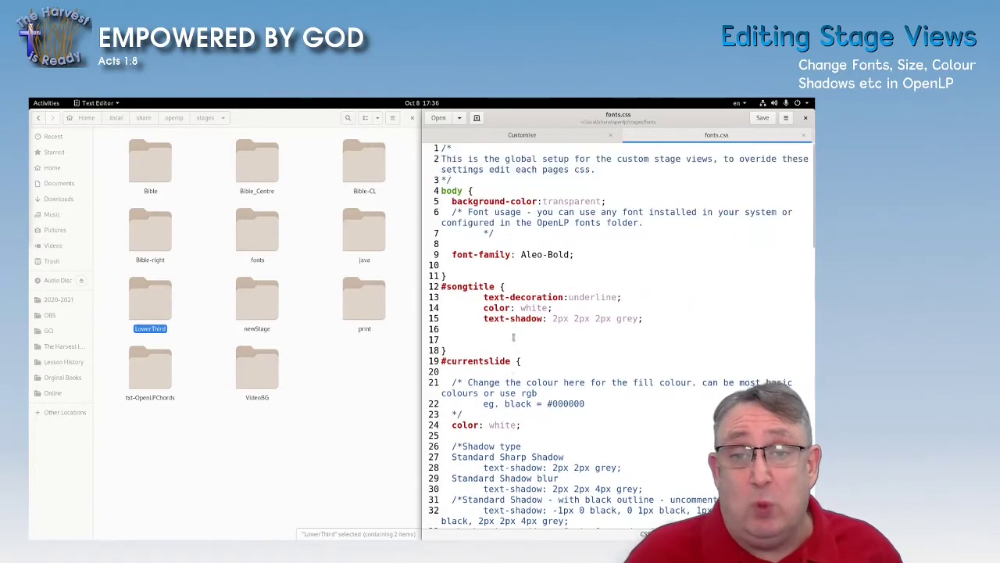
scroll(514, 338, "down", 3)
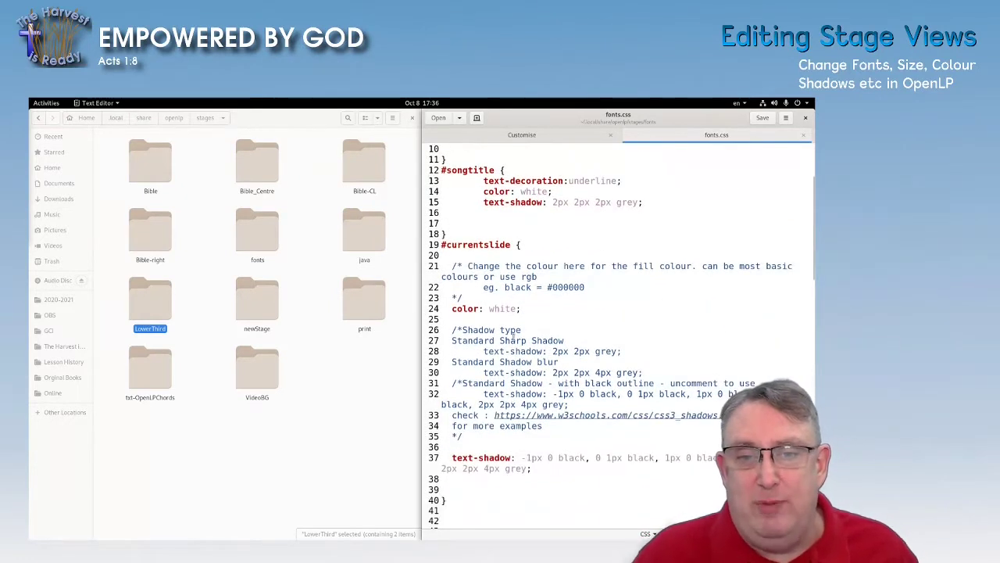
left_click(490, 308)
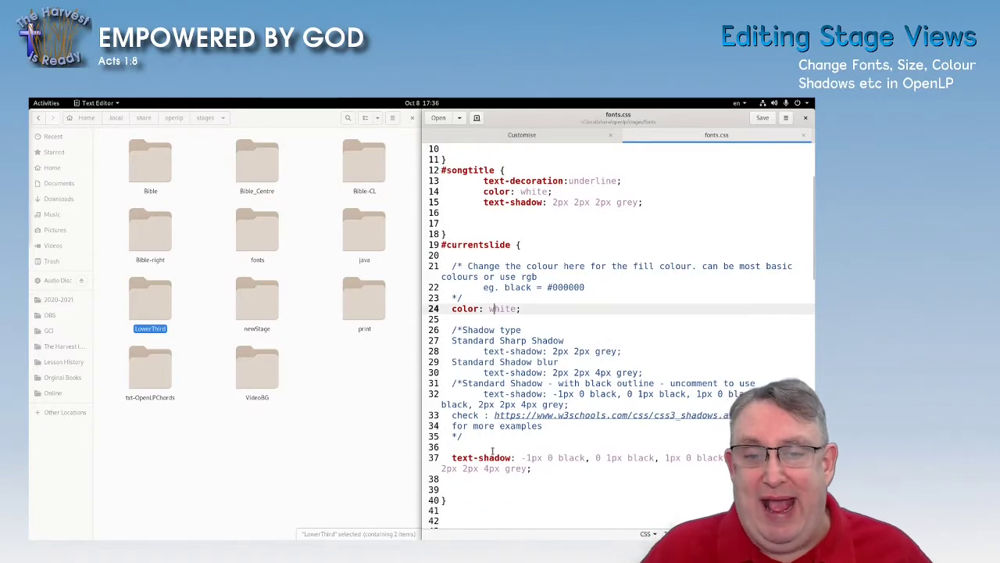
- Examine the shadow type examples and the text-shadow setting of the currentslide rule, and return to the body rule
scroll(476, 431, "down", 2)
scroll(474, 427, "up", 1)
scroll(474, 427, "down", 4)
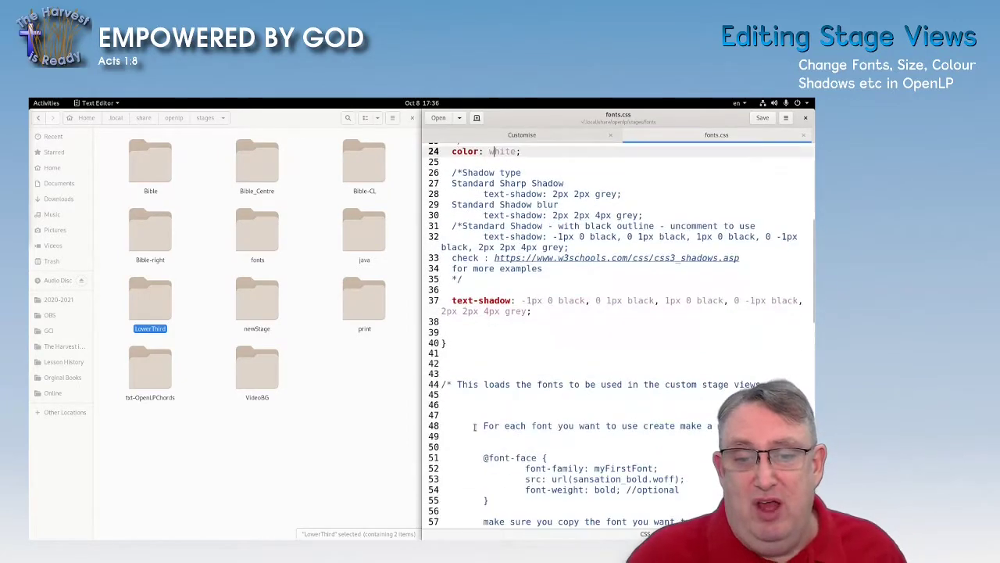
scroll(474, 427, "up", 6)
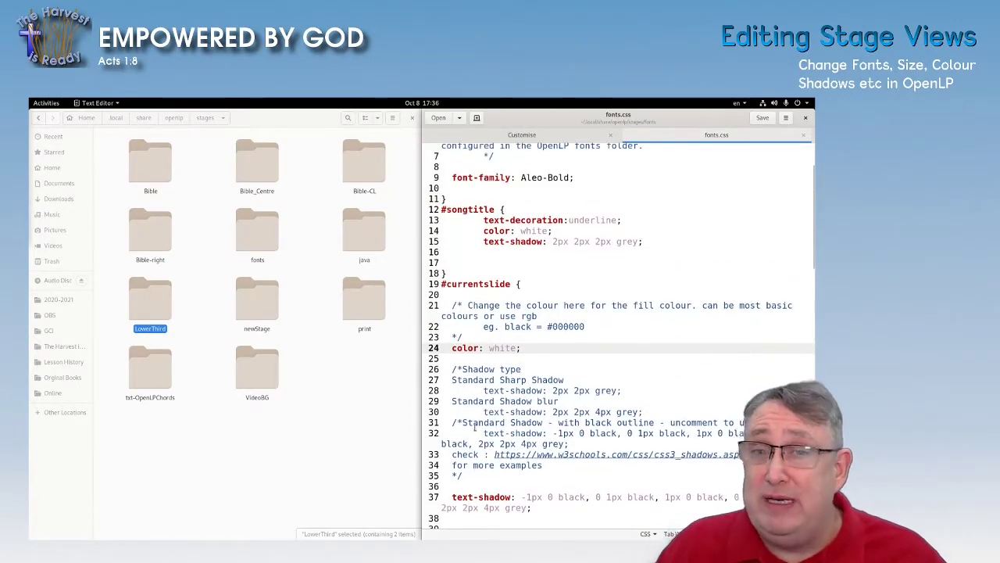
scroll(474, 426, "up", 2)
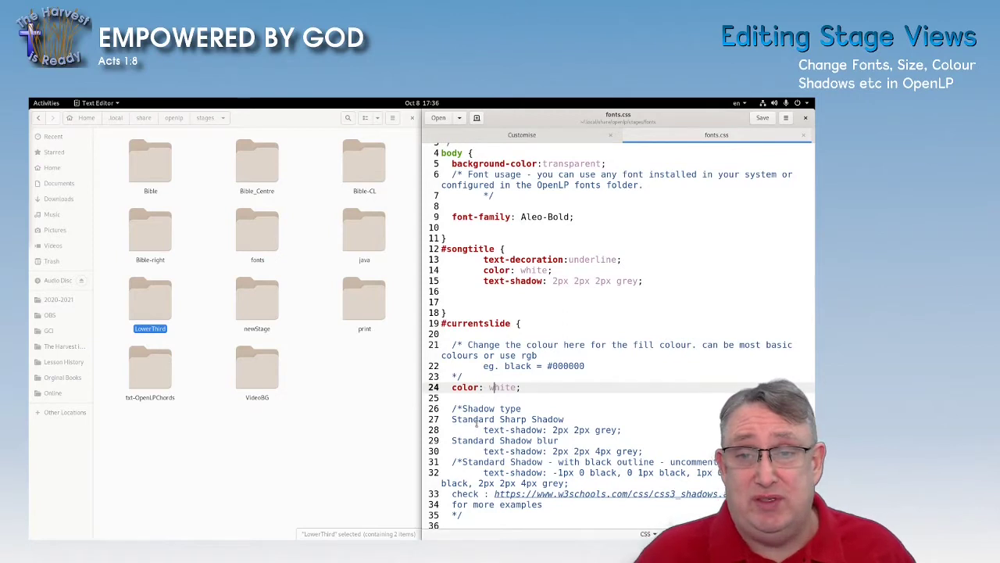
scroll(474, 346, "up", 1)
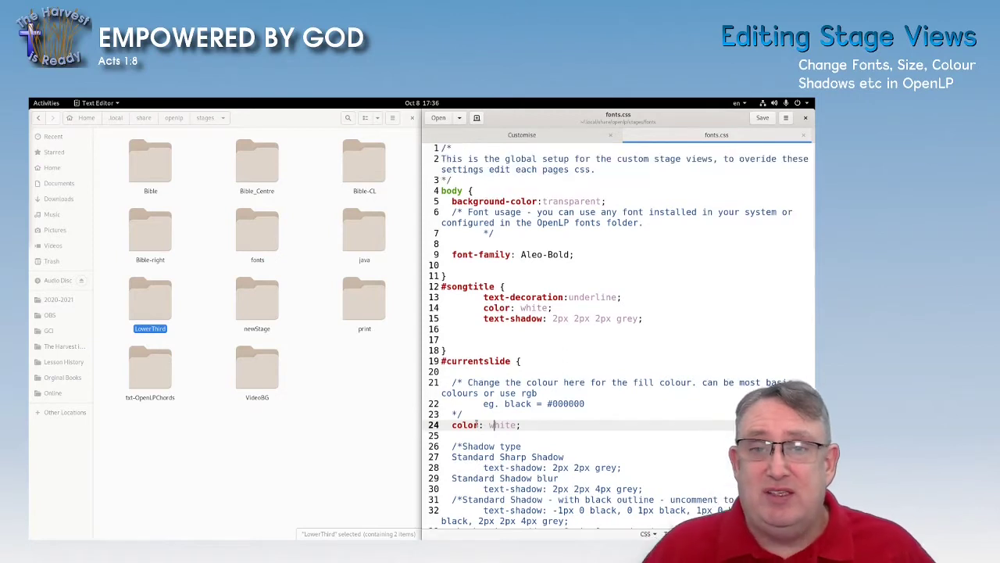
- Point out the font name in the body rule's font-family line and bring the songtitle and currentslide rules into focus
double_click(536, 254)
left_click(536, 254)
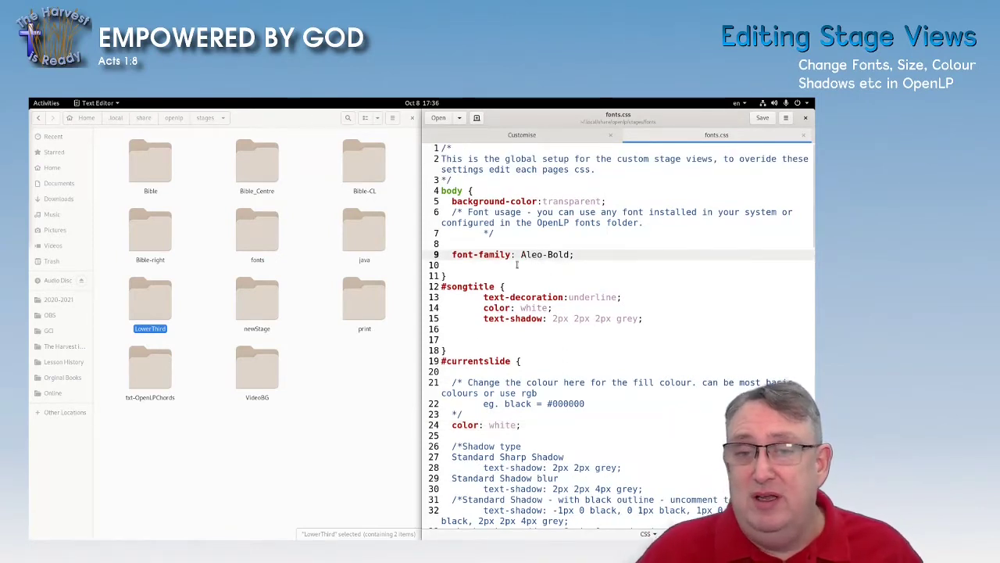
scroll(516, 264, "down", 1)
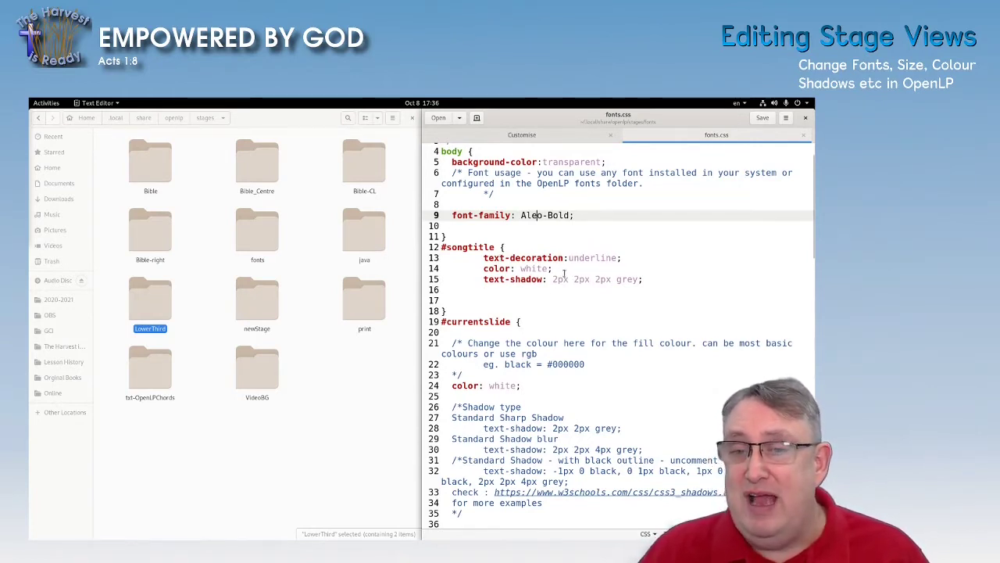
- Examine the currentslide rule with its shadow type examples in fonts.css and return to the songtitle rule
scroll(525, 292, "down", 1)
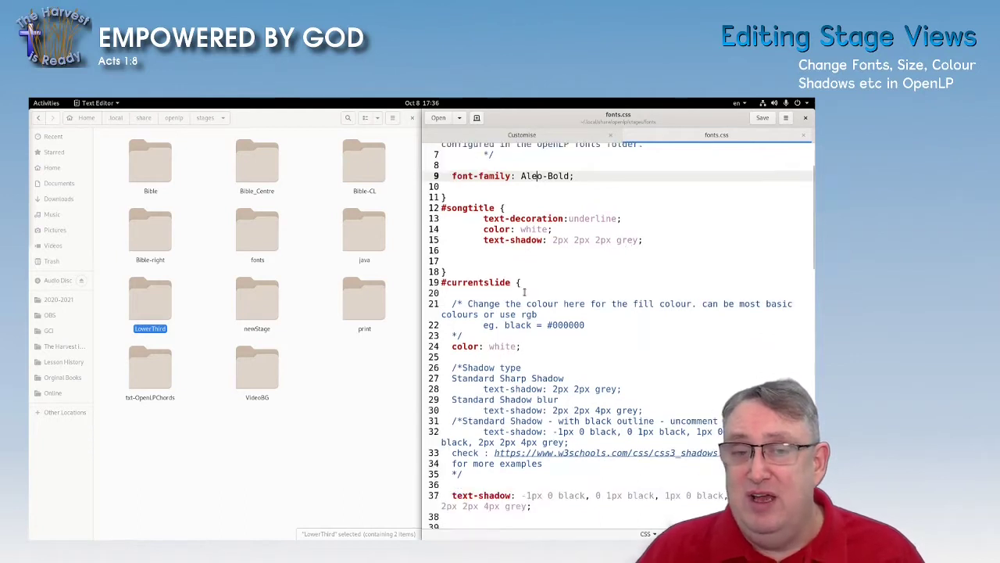
scroll(524, 293, "down", 4)
scroll(506, 299, "up", 3)
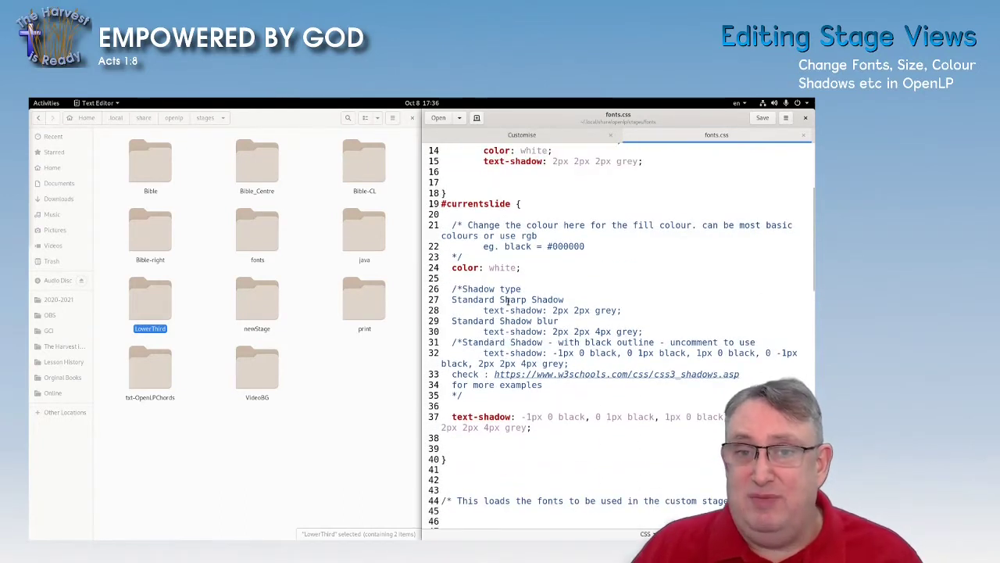
scroll(506, 300, "up", 3)
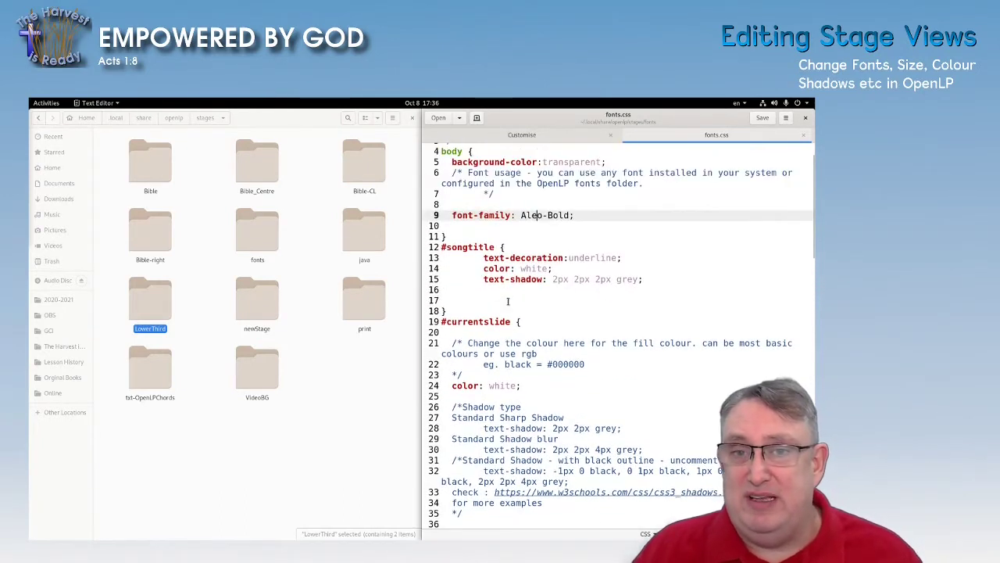
- Point out the text-decoration, color and text-shadow lines of the songtitle rule, ending on the color line
left_click(526, 258)
left_click(530, 279)
left_click(494, 268)
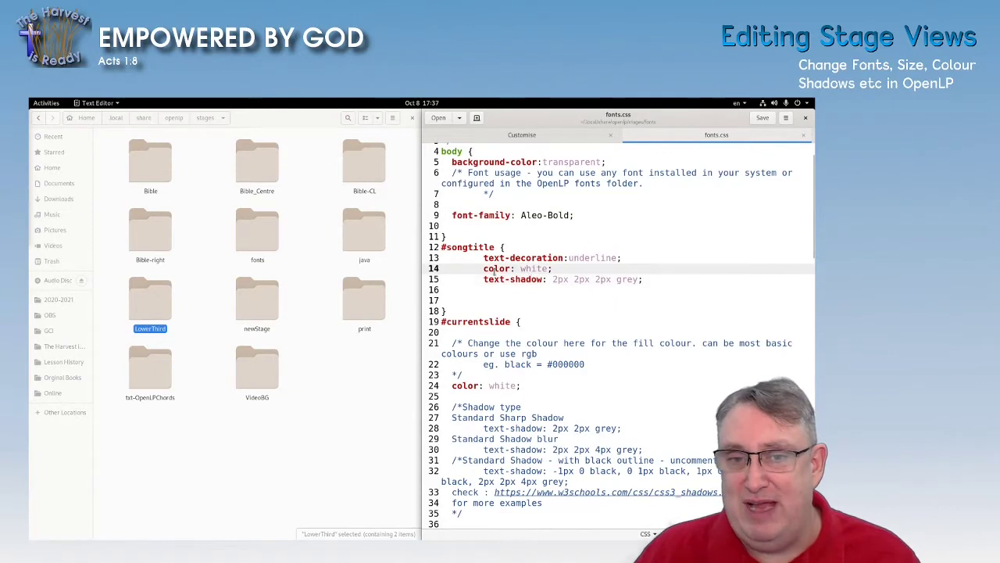
left_click(498, 279)
left_click(499, 268)
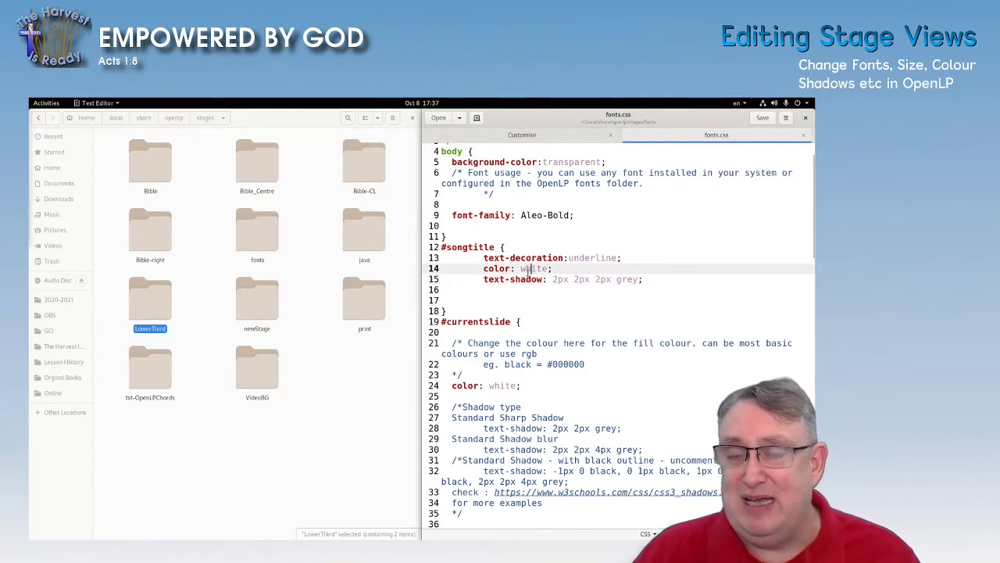
double_click(529, 269)
double_click(525, 279)
left_click(488, 268)
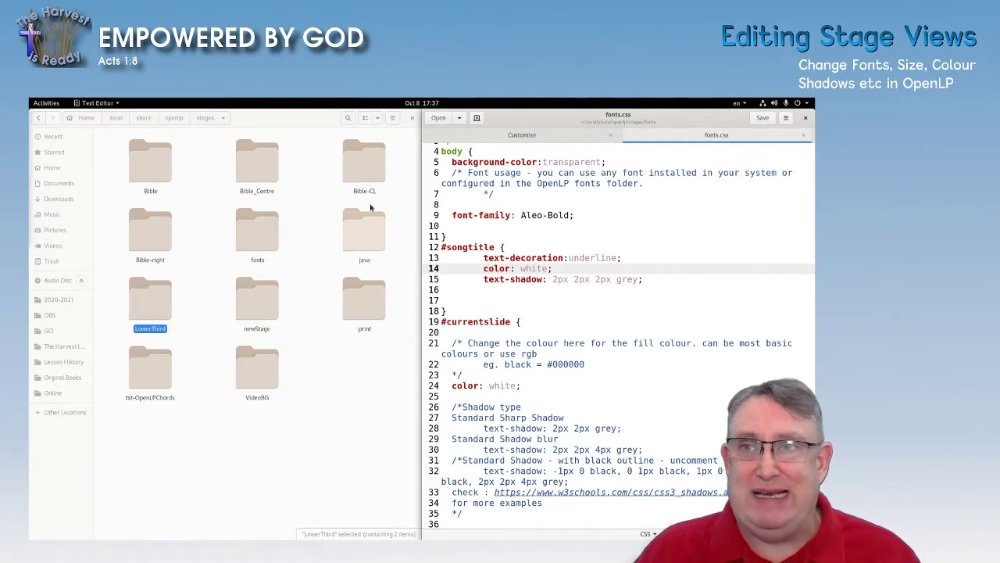
- Switch to OpenLP, add the song All Creatures of our God and King to the service and send it live
key("alt+Tab")
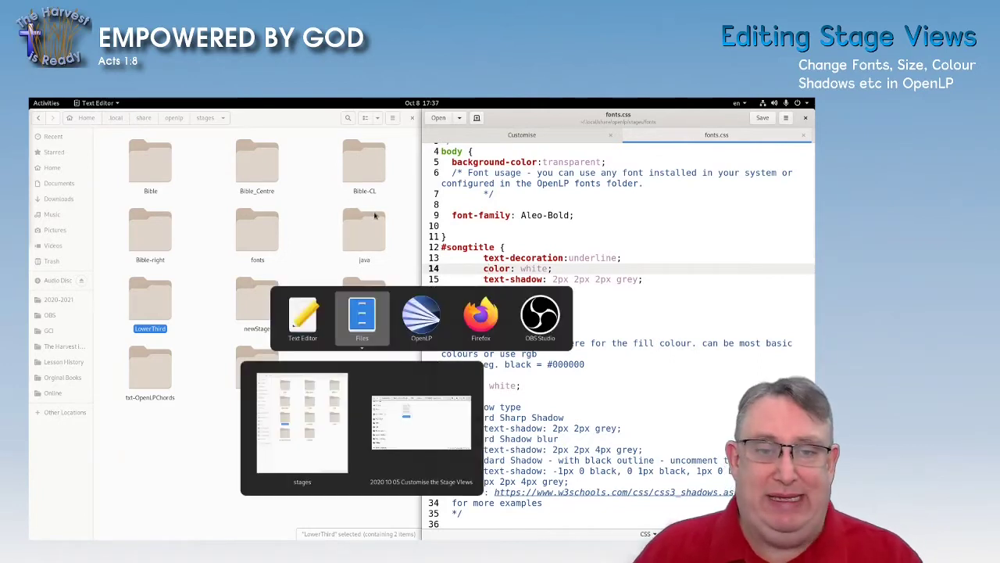
key("alt+Tab")
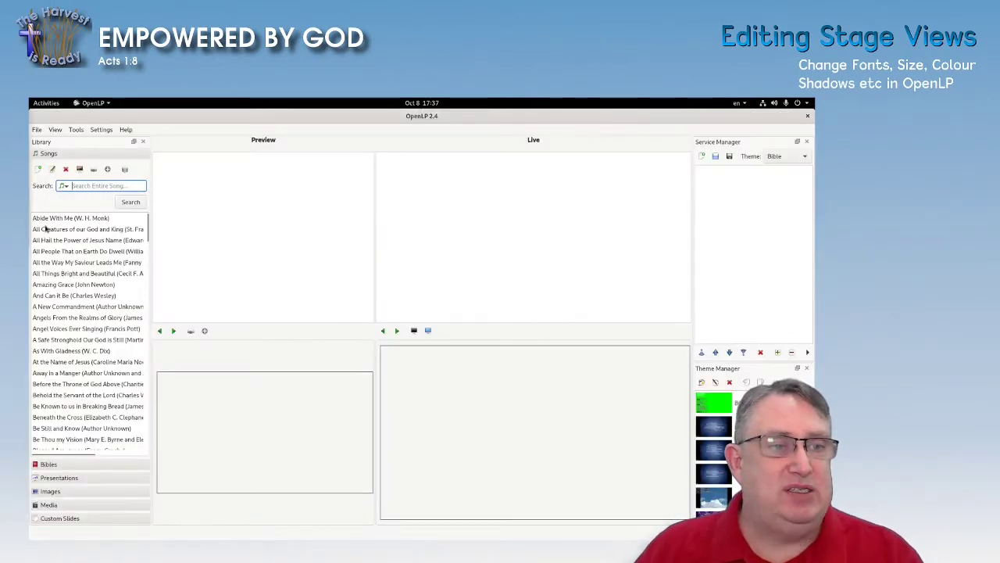
left_click_drag(45, 228, 723, 192)
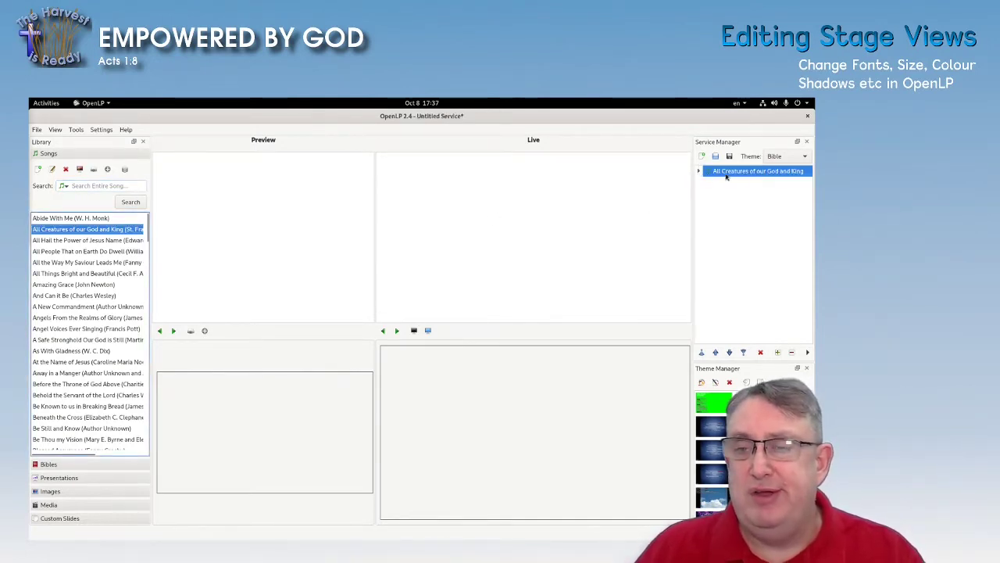
left_click(805, 156)
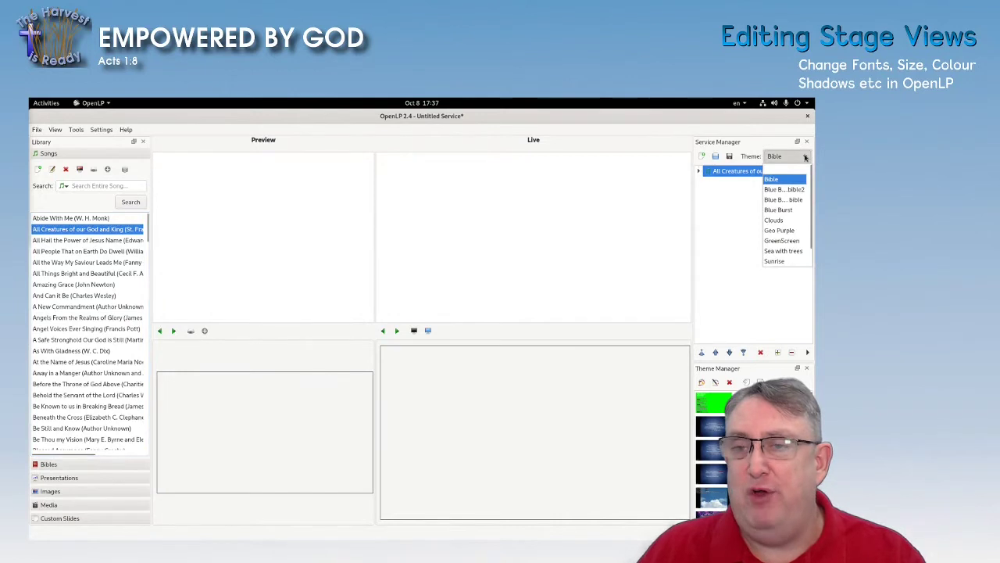
left_click(788, 158)
double_click(726, 175)
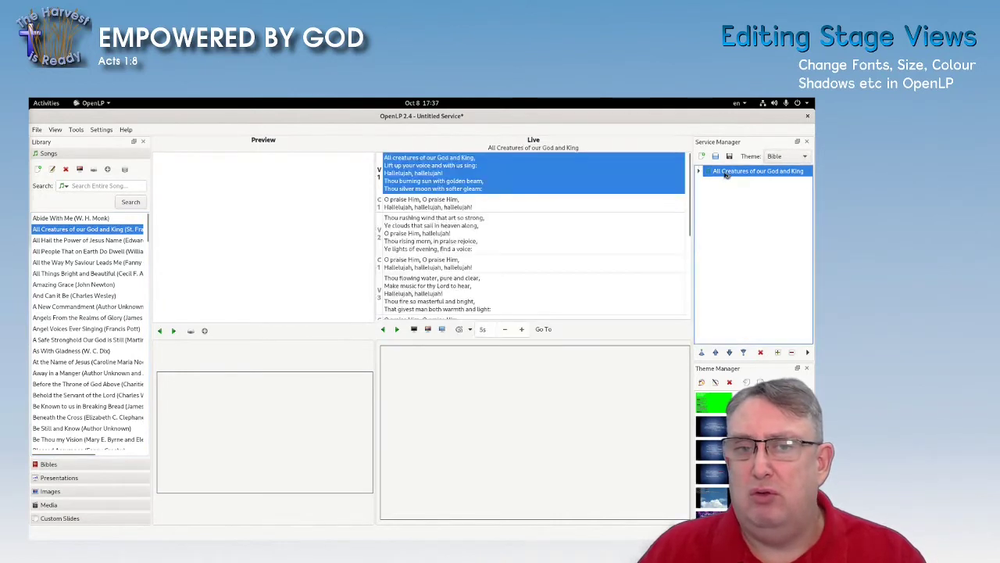
- Set the service theme to Blue Burst and change the song's item theme to Blue Burst
left_click(792, 158)
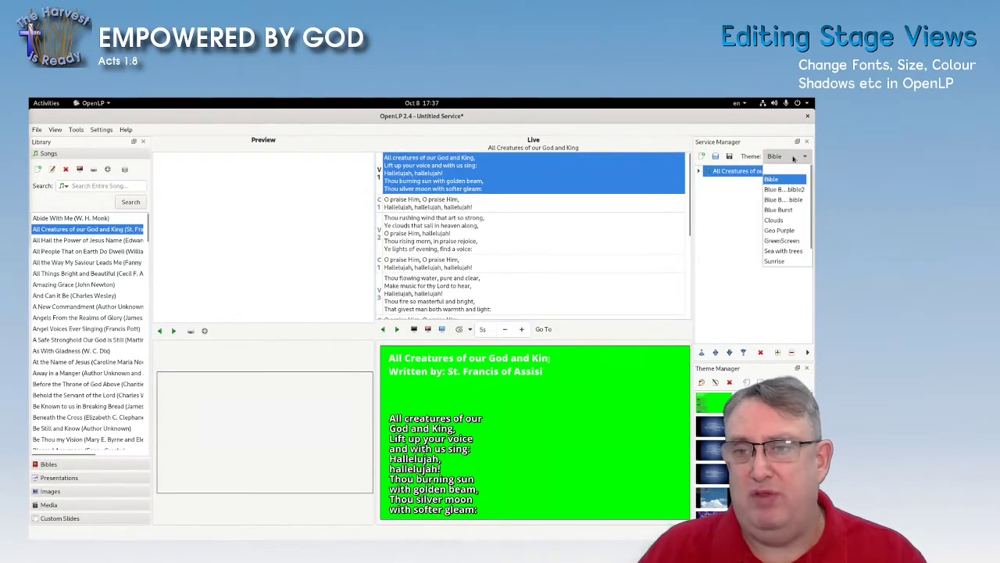
left_click(784, 209)
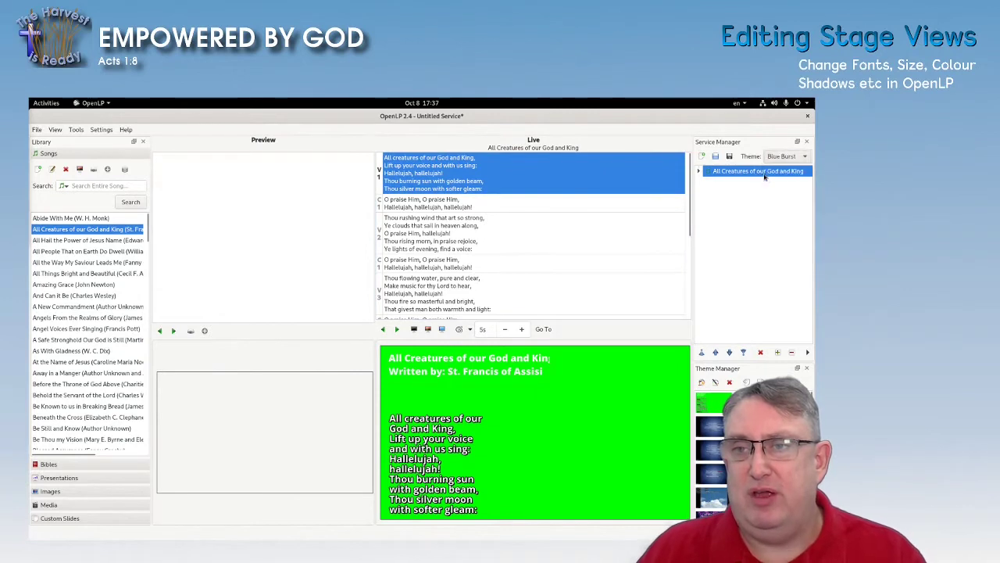
right_click(723, 171)
mouse_move(755, 266)
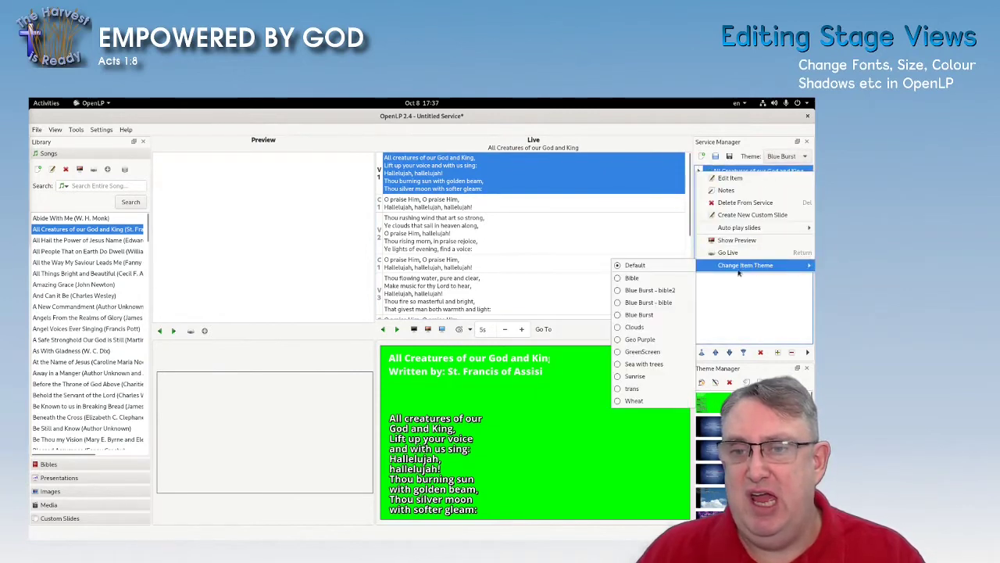
left_click(640, 315)
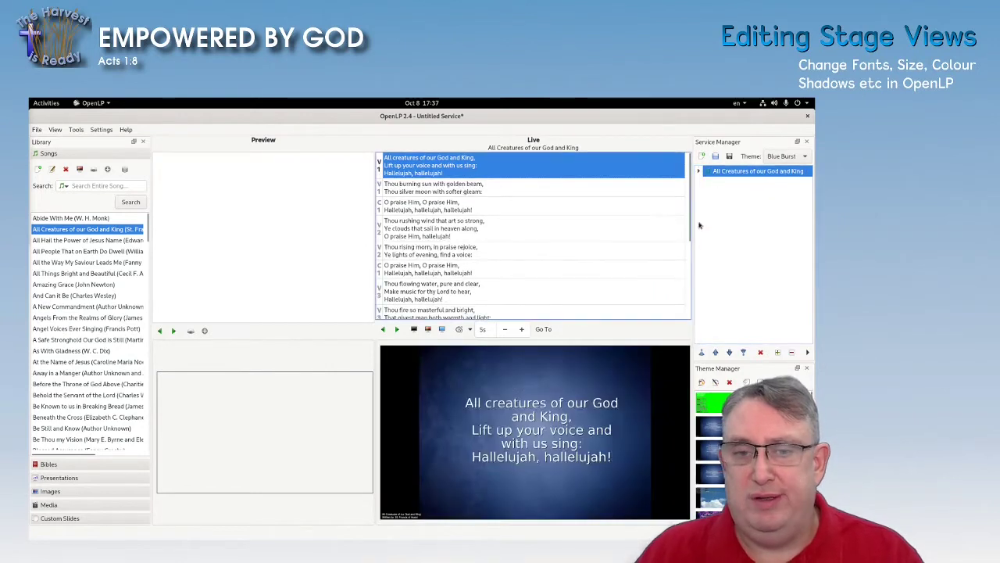
- Show several verse and chorus slides of the live song and return to its first slide
left_click(502, 187)
left_click(494, 207)
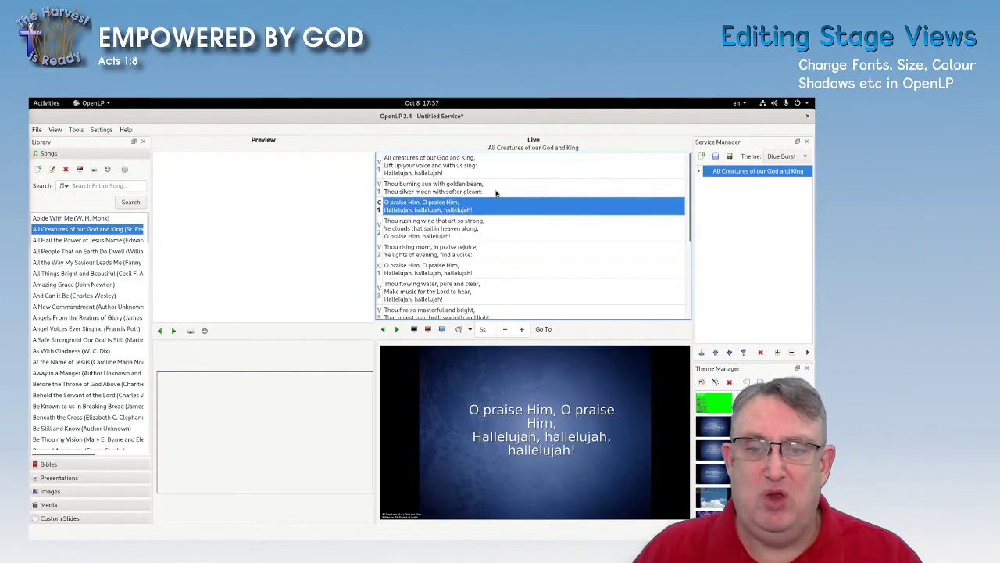
left_click(488, 223)
left_click(483, 250)
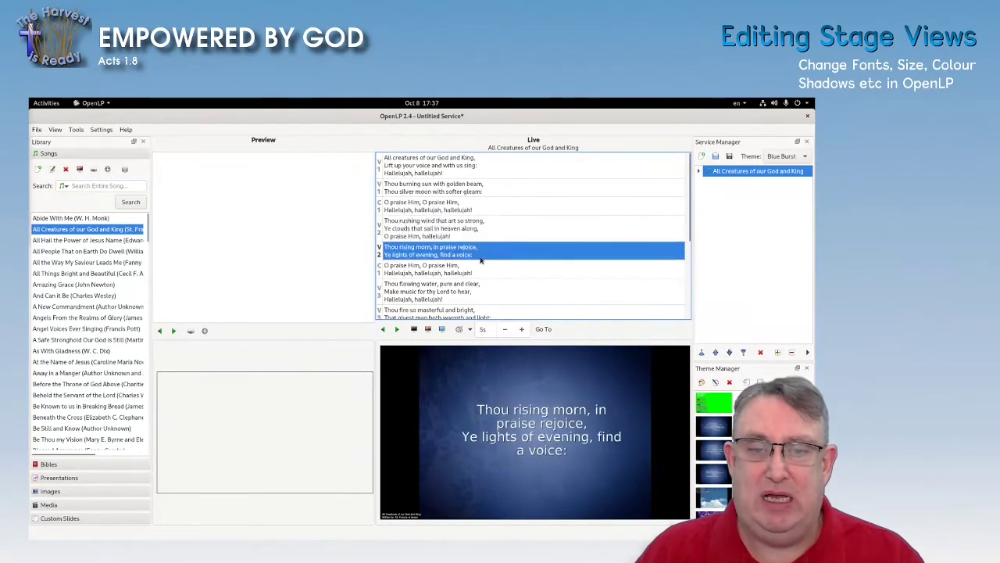
left_click(479, 270)
left_click(476, 250)
left_click(472, 206)
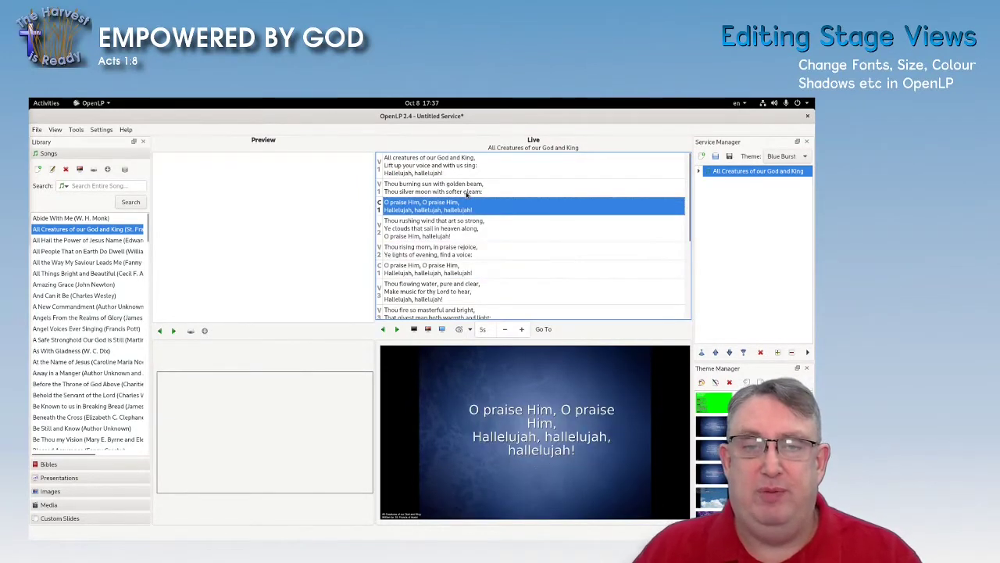
left_click(469, 188)
left_click(472, 165)
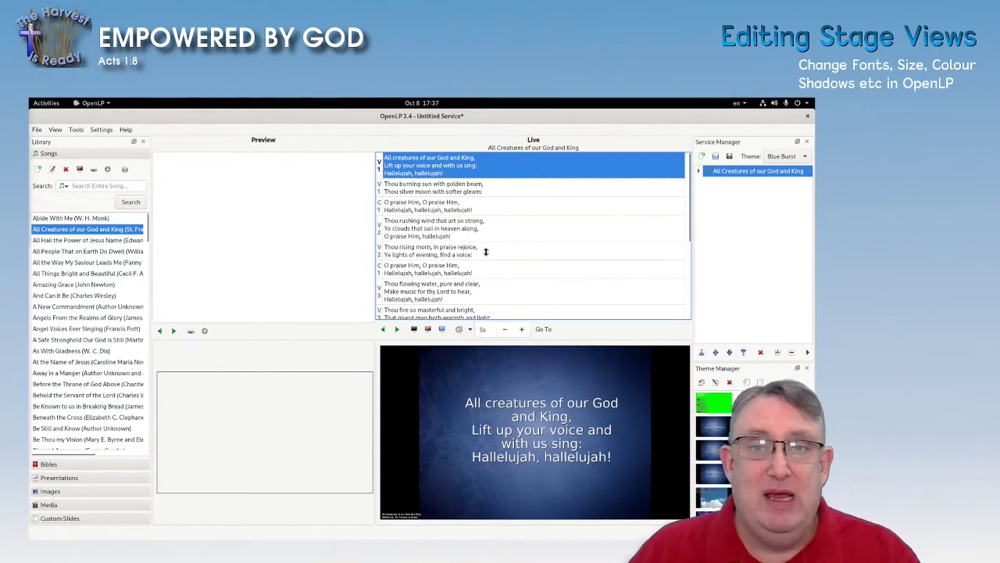
- Copy the HTTP Stage view URL from OpenLP's Remote settings and close the configuration without saving
left_click(102, 129)
left_click(131, 192)
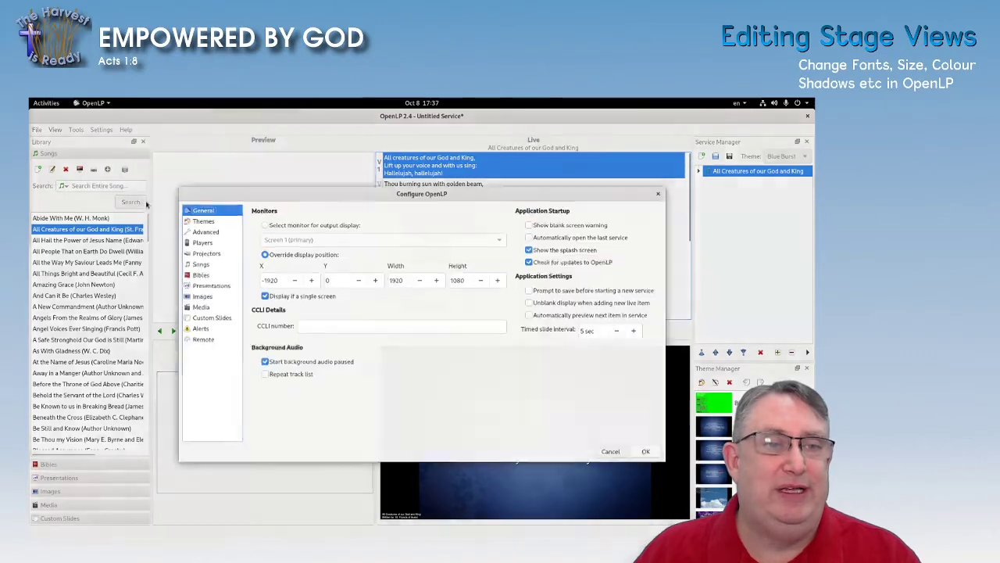
left_click(202, 340)
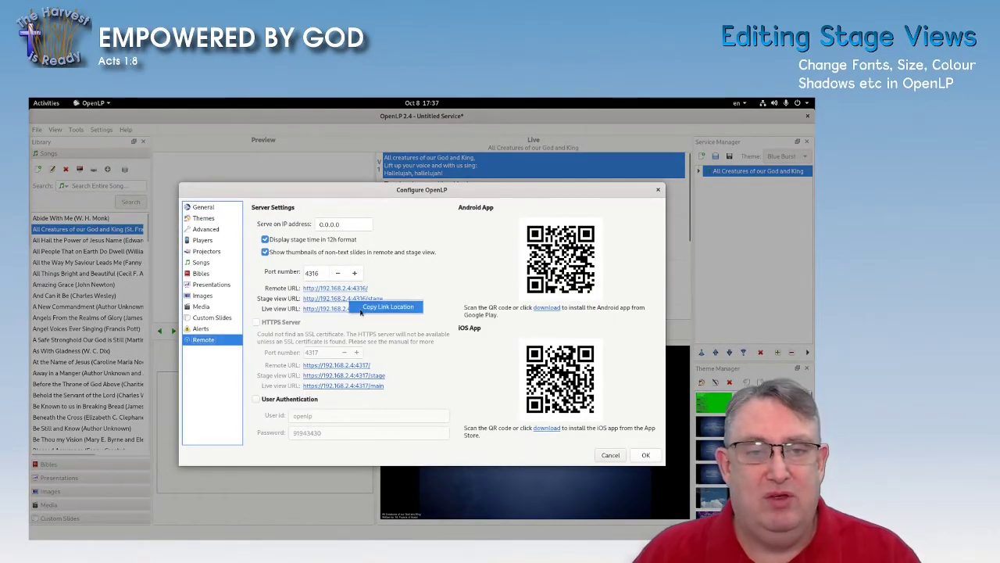
left_click(611, 454)
- Switch to Firefox and load the copied stage URL with /LowerThird appended in a new tab
key("alt+Tab")
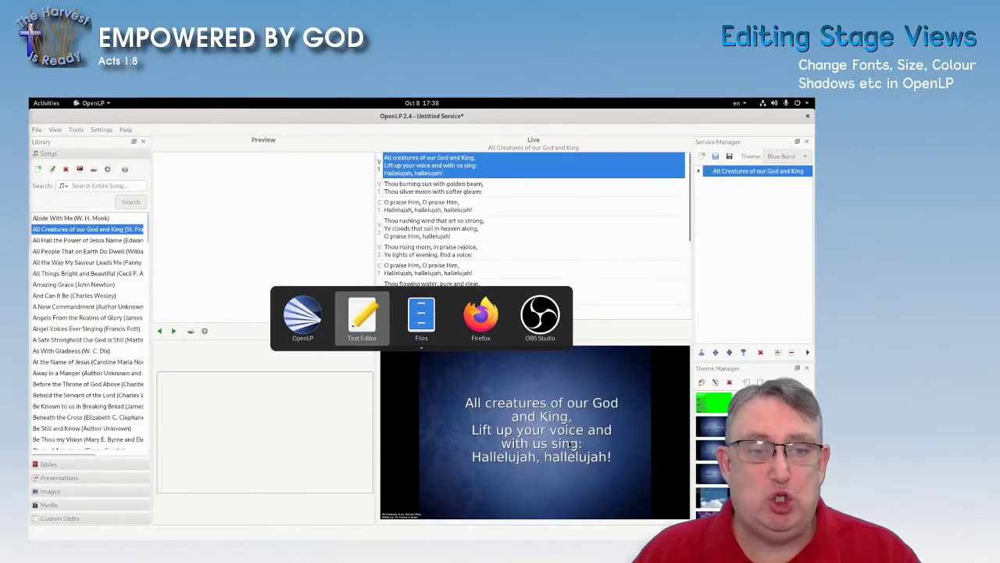
key("alt+Tab")
key("alt+Tab")
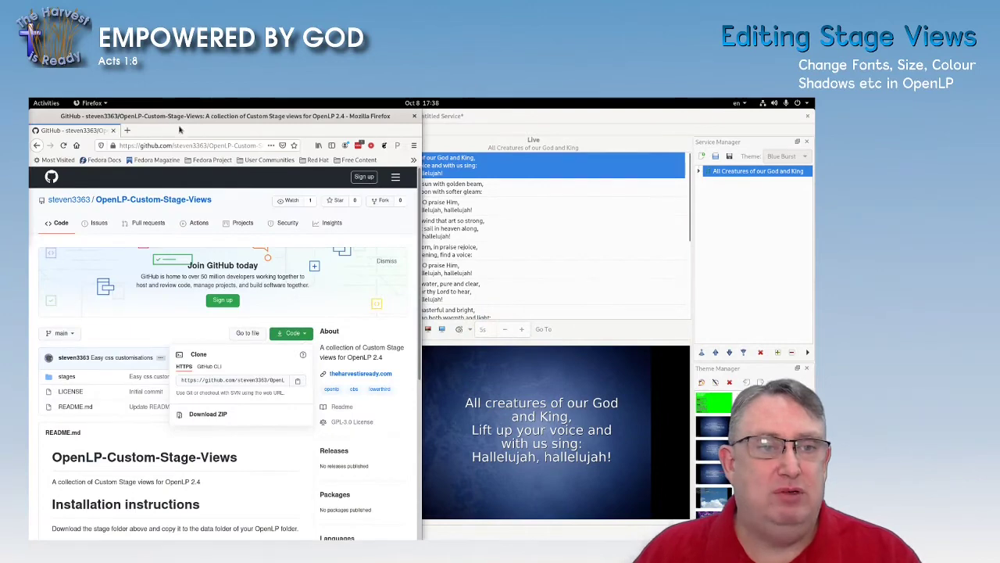
left_click(127, 130)
right_click(125, 145)
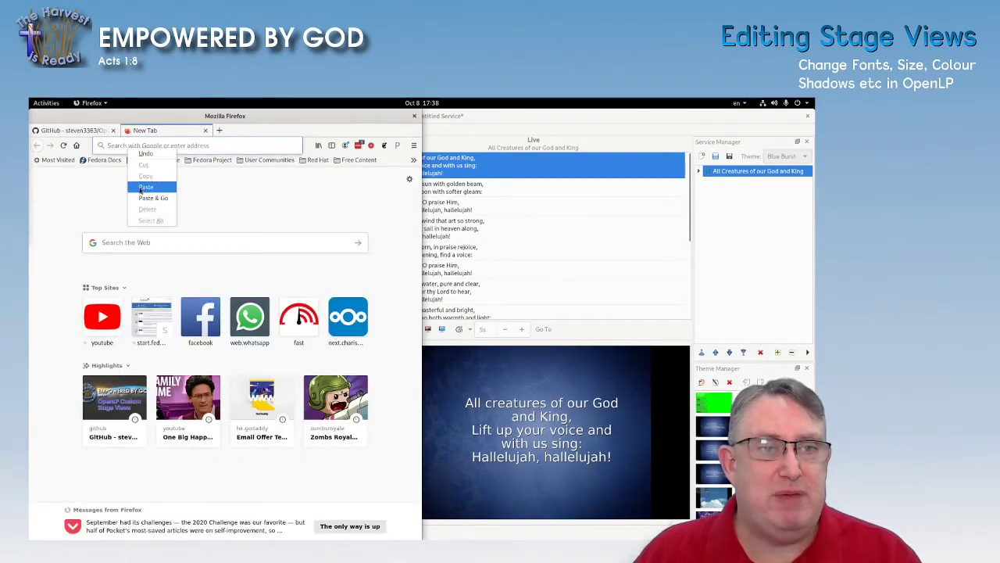
left_click(141, 188)
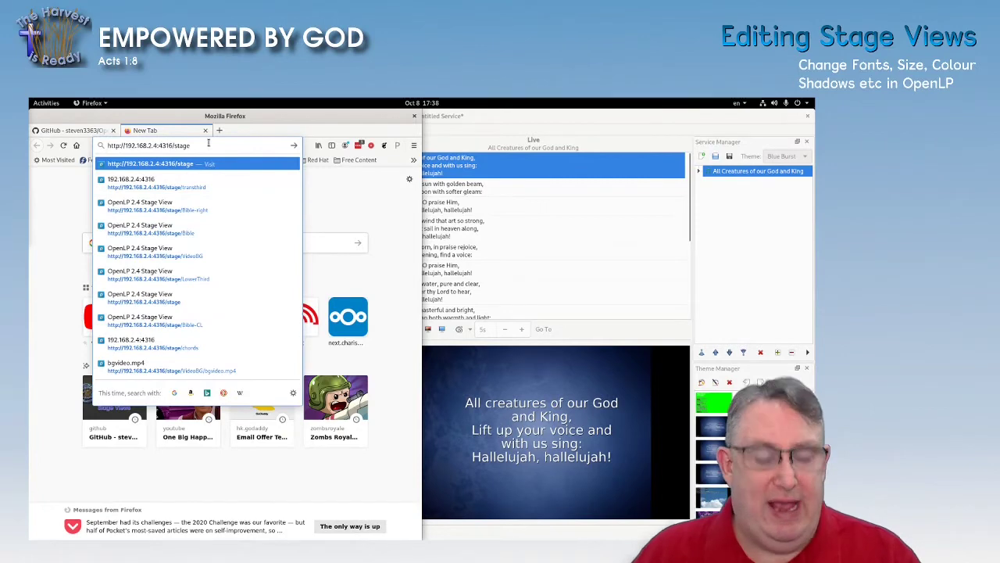
type("/LowerThird")
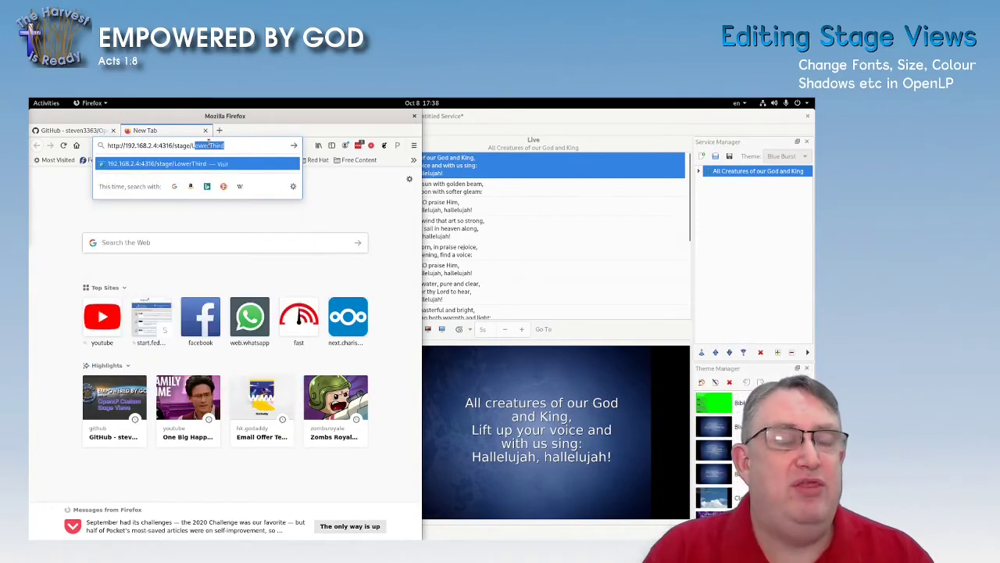
key("Return")
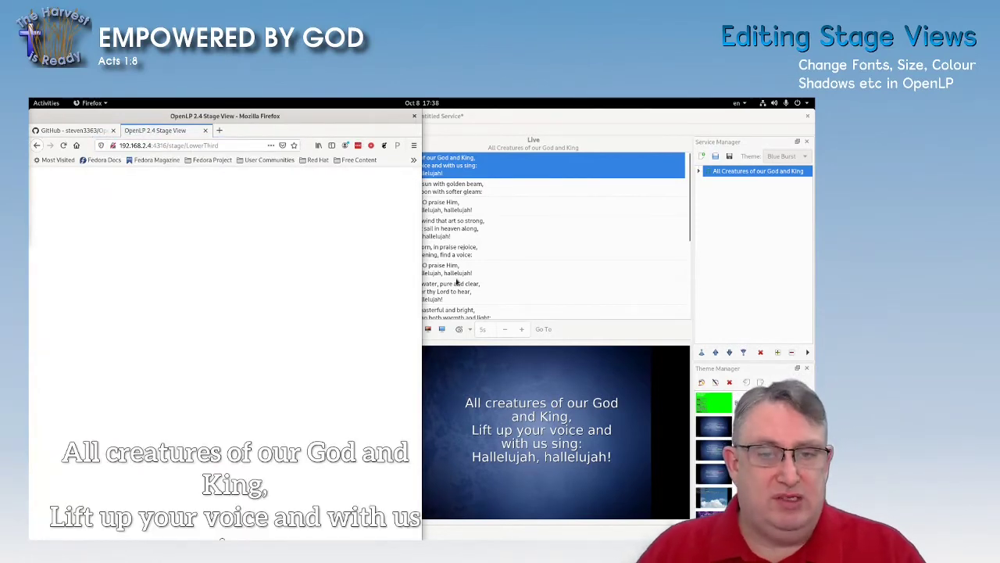
- Widen the browser window to fit the lyrics lines and arrange a smaller OpenLP window over its upper part
left_click_drag(422, 254, 569, 257)
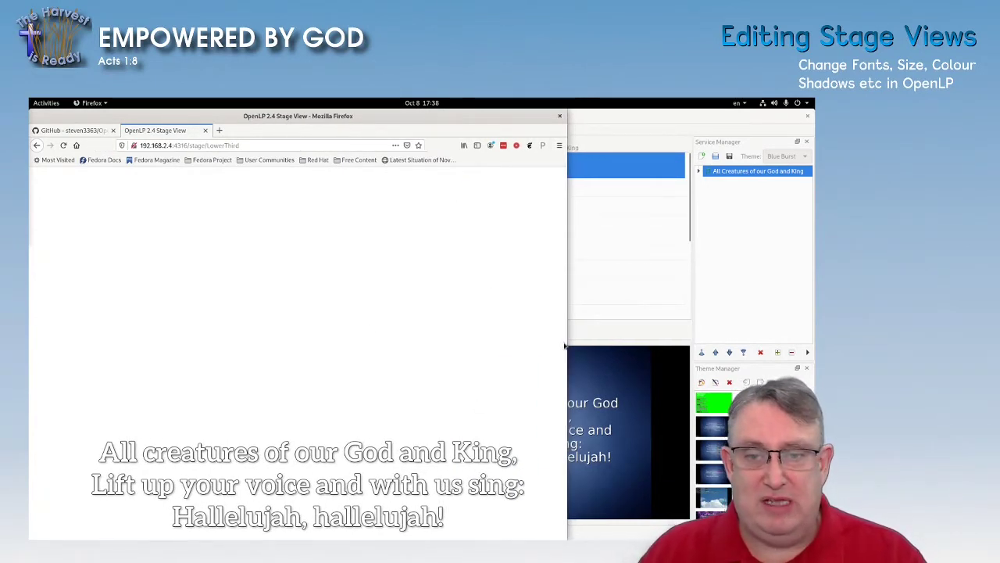
left_click_drag(565, 346, 616, 352)
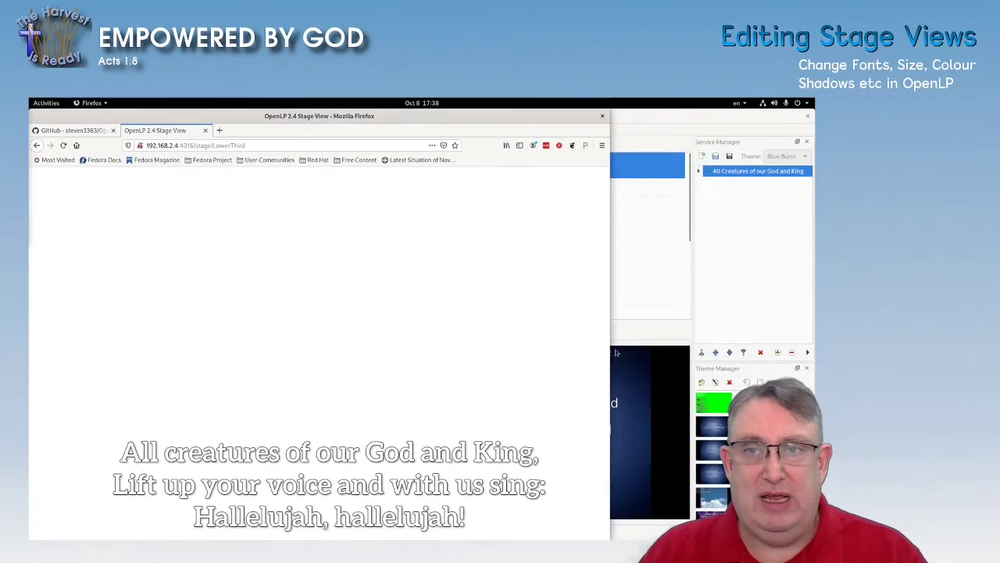
left_click_drag(648, 120, 802, 199)
mouse_move(594, 203)
left_mouse_down()
mouse_move(534, 202)
mouse_move(581, 164)
mouse_move(612, 163)
left_mouse_up()
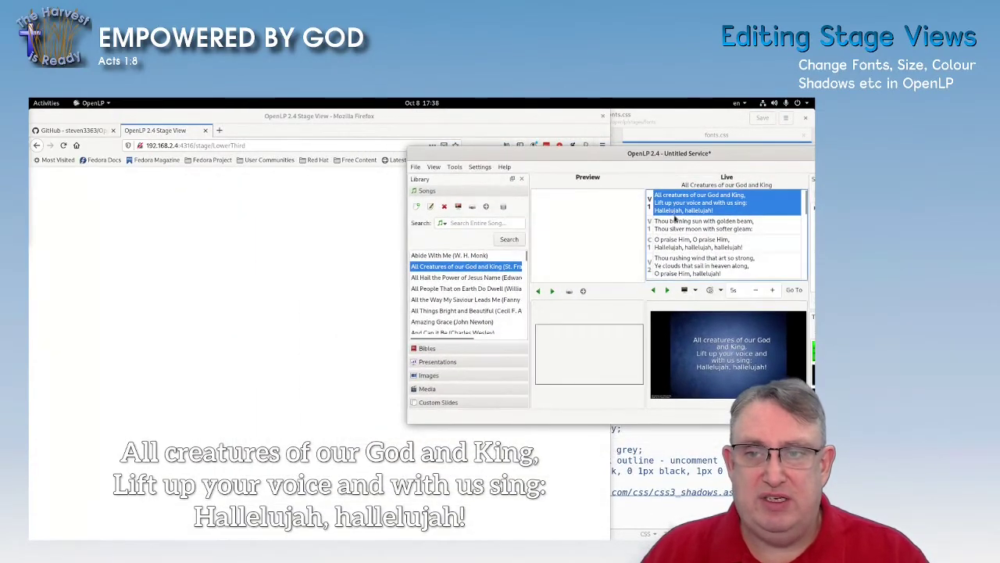
- Alternate the live song between its first slides to check the LowerThird view, and return to fonts.css
left_click(677, 225)
left_click(668, 205)
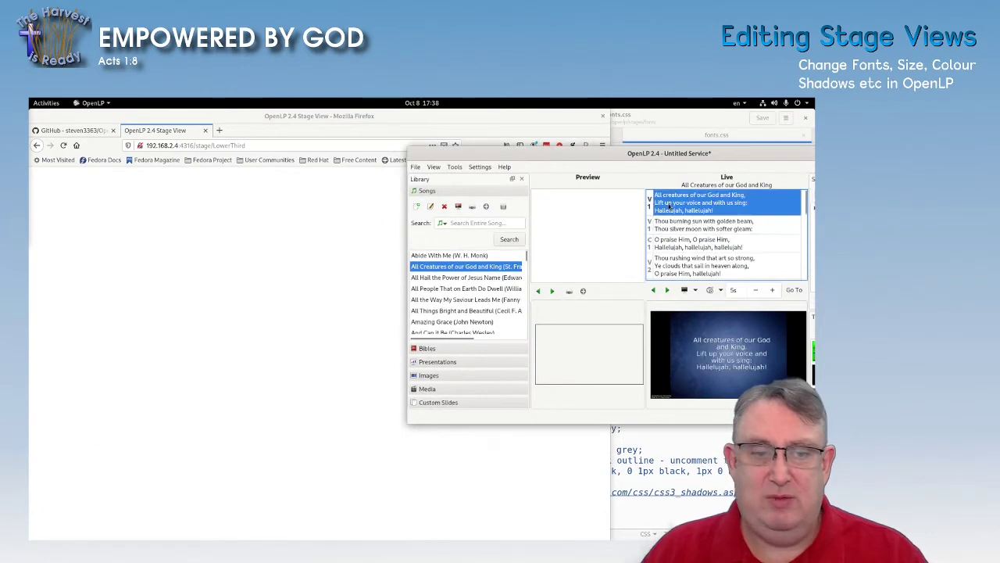
left_click(687, 225)
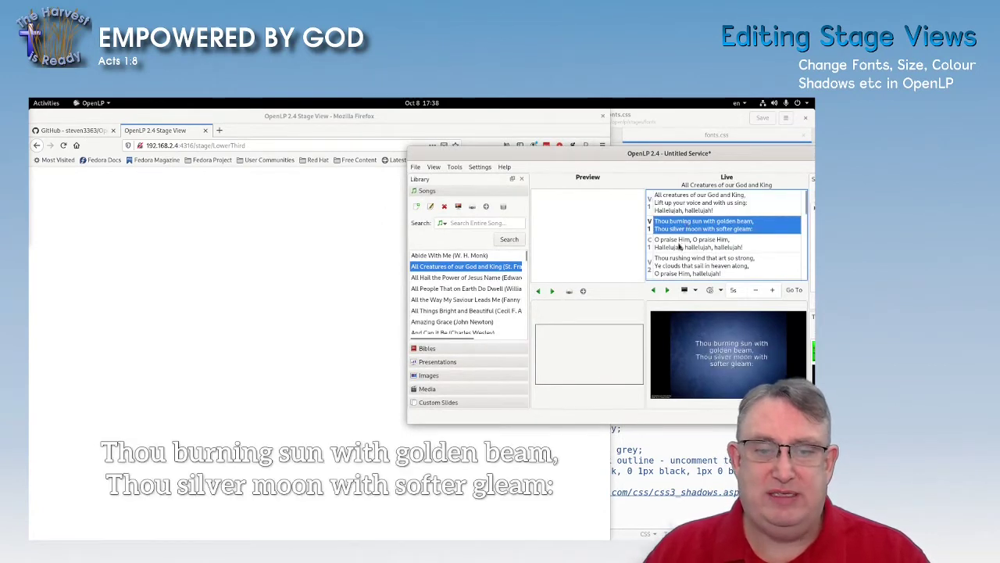
key("Down")
left_click(676, 226)
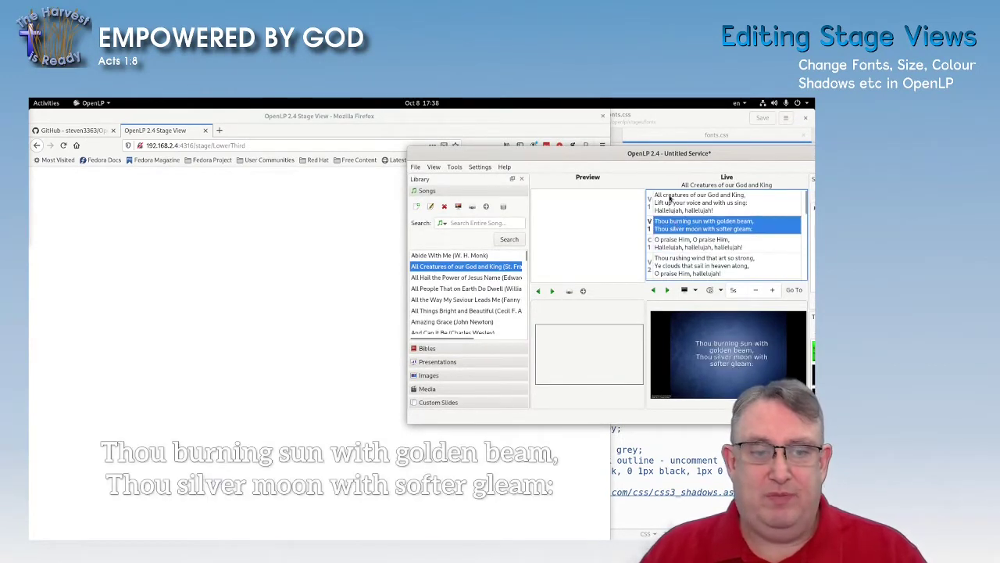
left_click(659, 210)
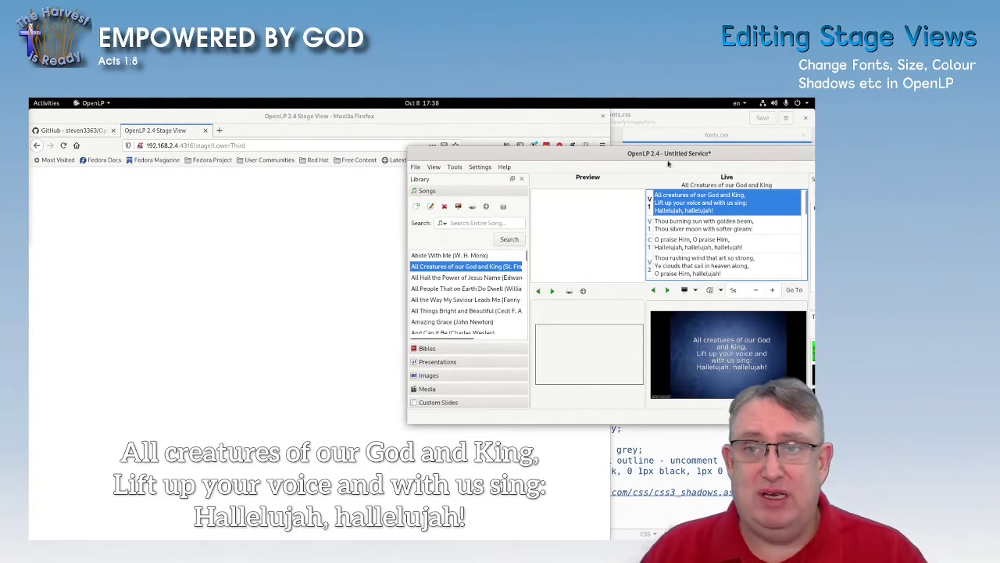
left_click(672, 120)
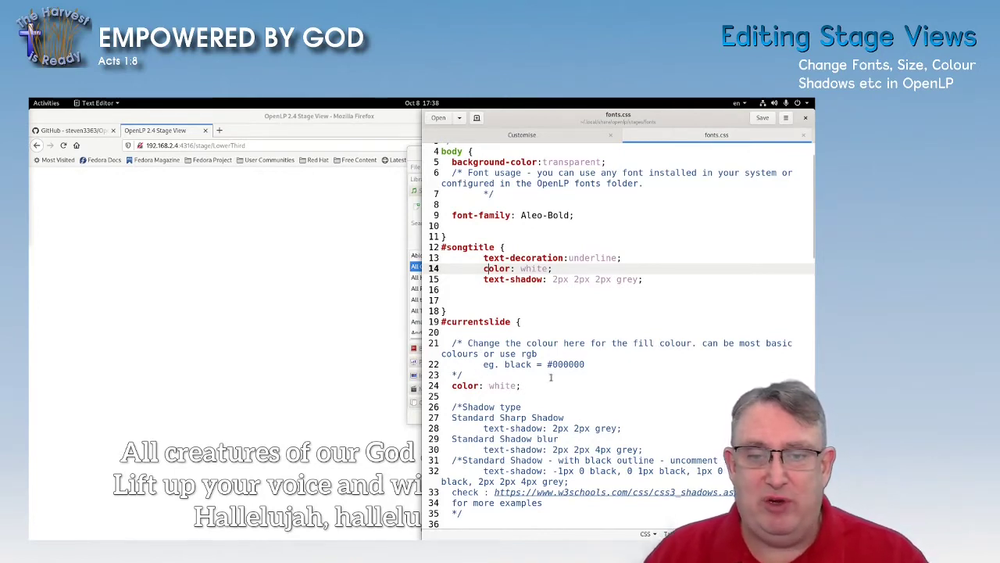
- Set the #currentslide colour to blue in fonts.css, save the file and reload the LowerThird view in Firefox
double_click(501, 385)
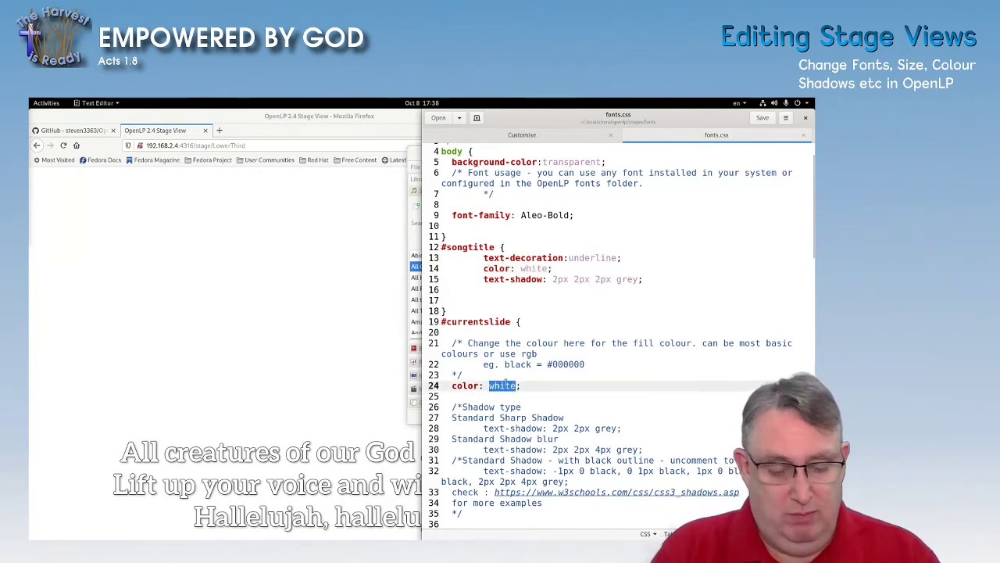
type("blue")
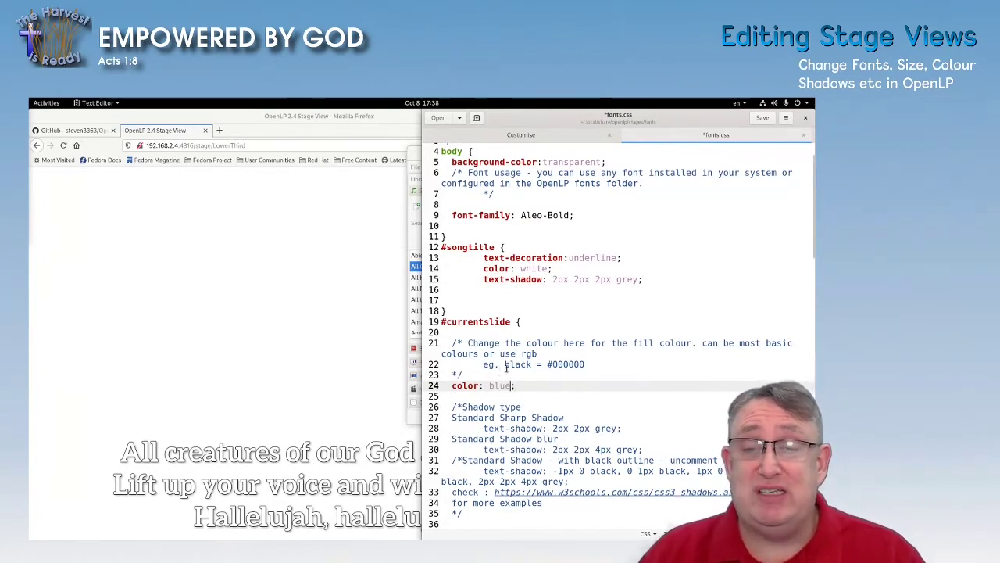
left_click_drag(553, 363, 588, 364)
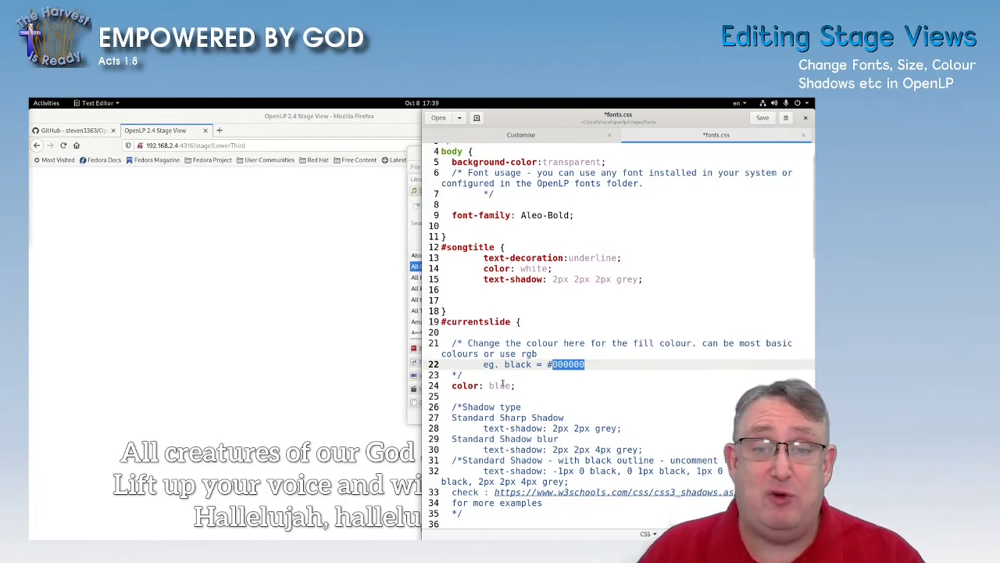
left_click(547, 387)
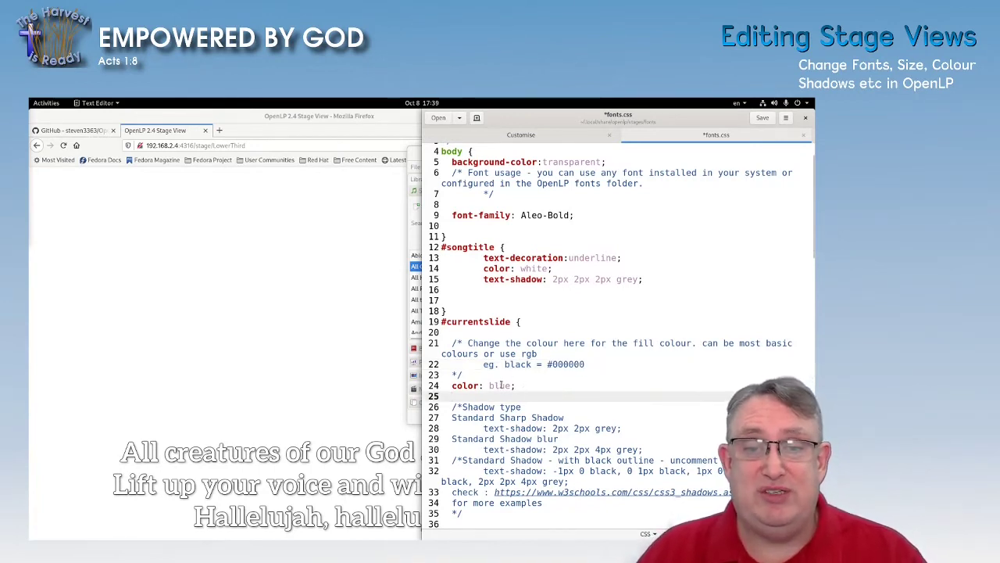
left_click(762, 117)
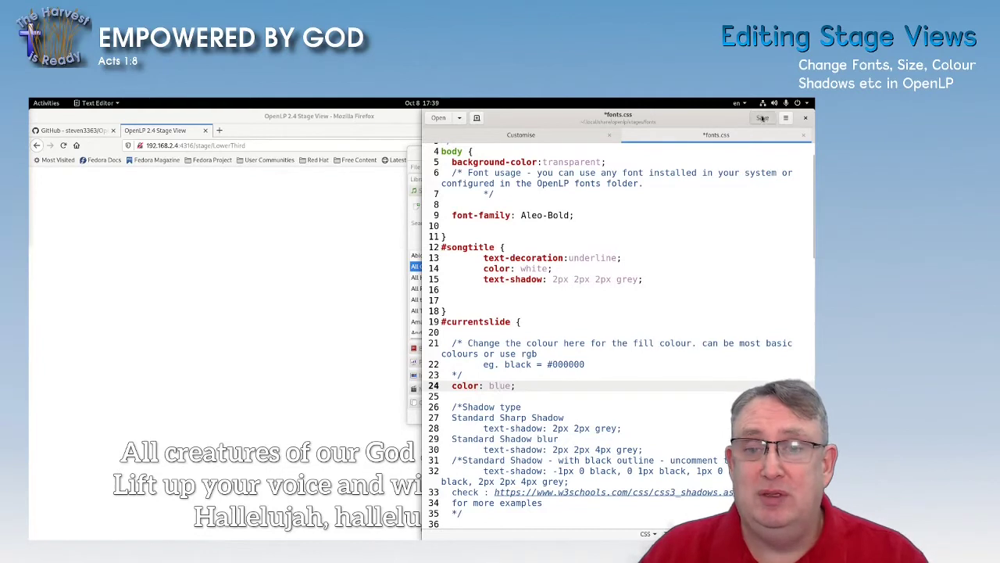
left_click(63, 145)
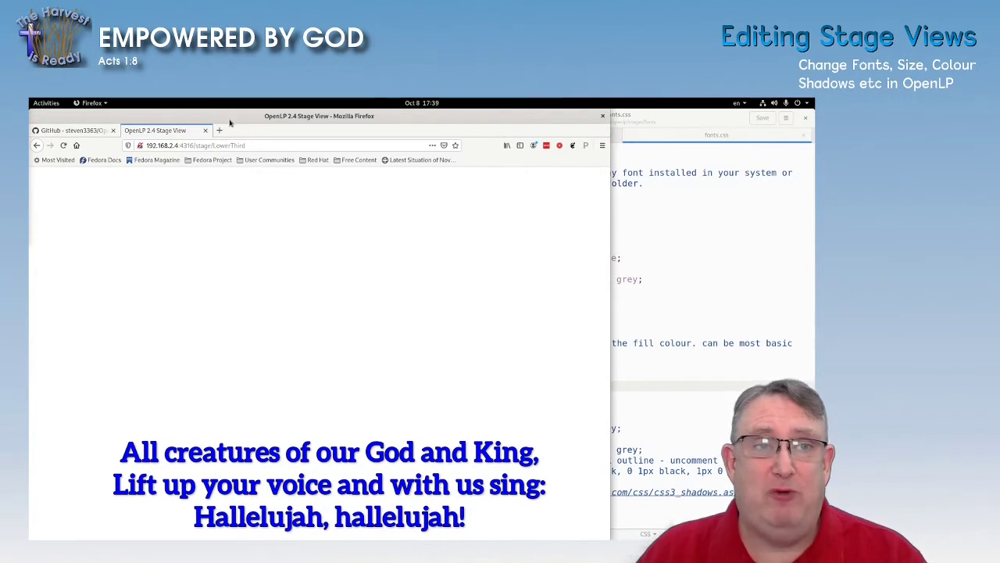
- Load the stage URL in a new browser tab with LowerThird replaced by Bible
left_click(246, 145)
key("ctrl+c")
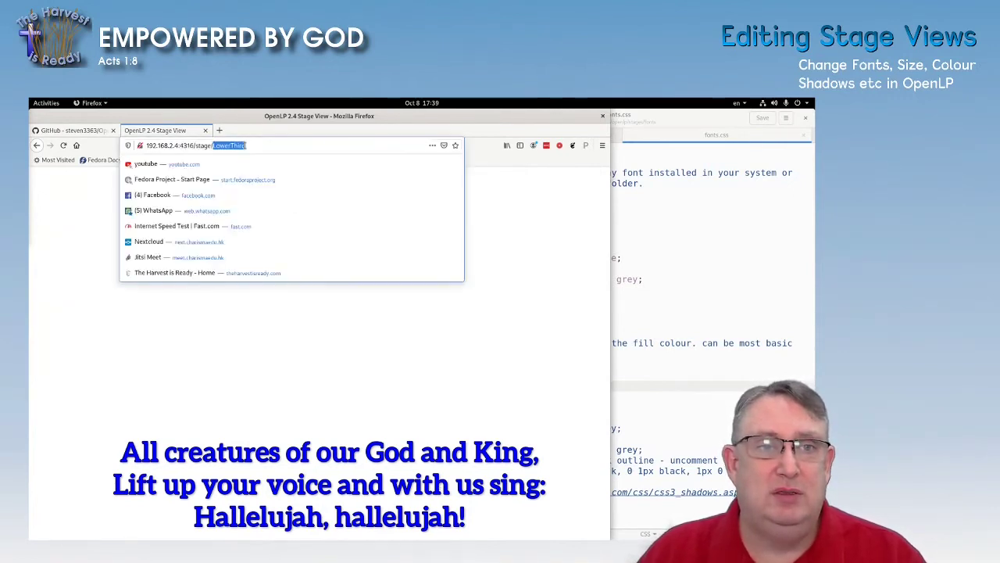
left_click(219, 130)
left_click(218, 143)
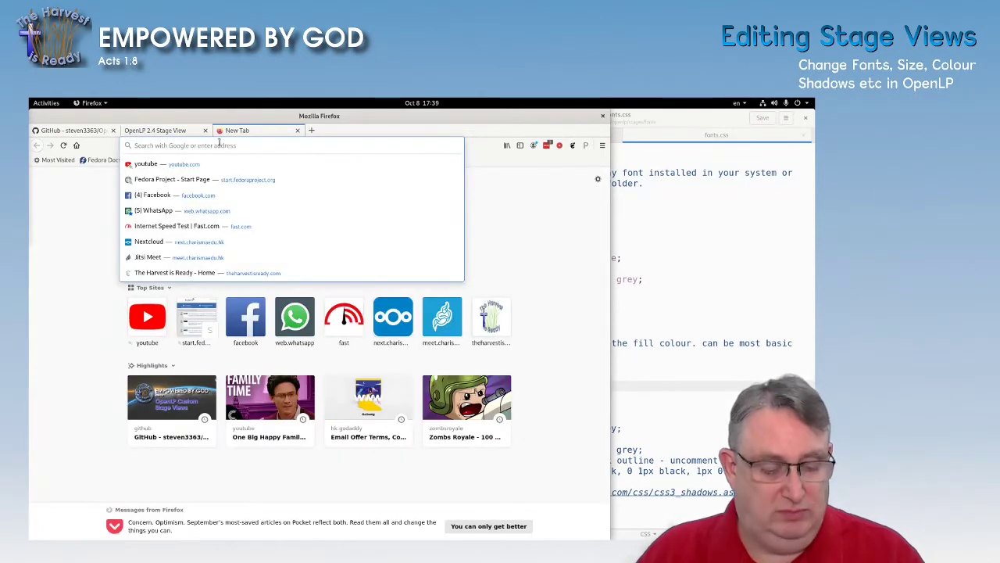
key("ctrl+v")
left_click_drag(258, 146, 218, 145)
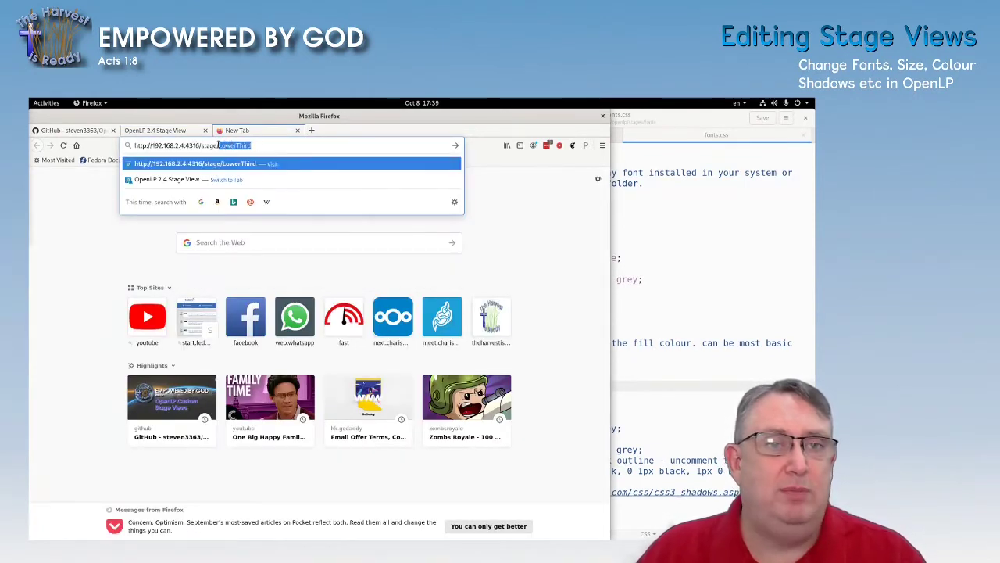
type("Bi")
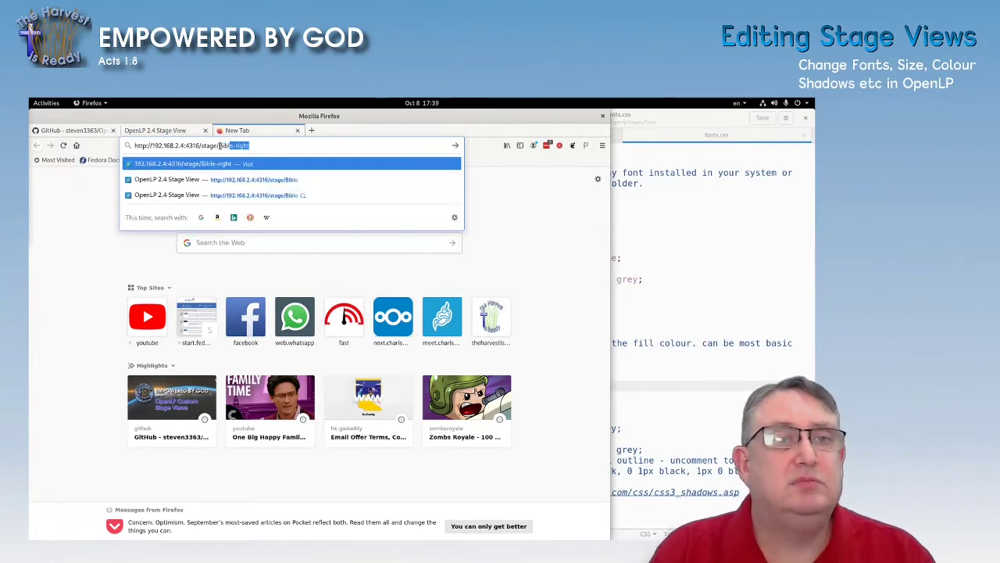
key("Delete")
key("Return")
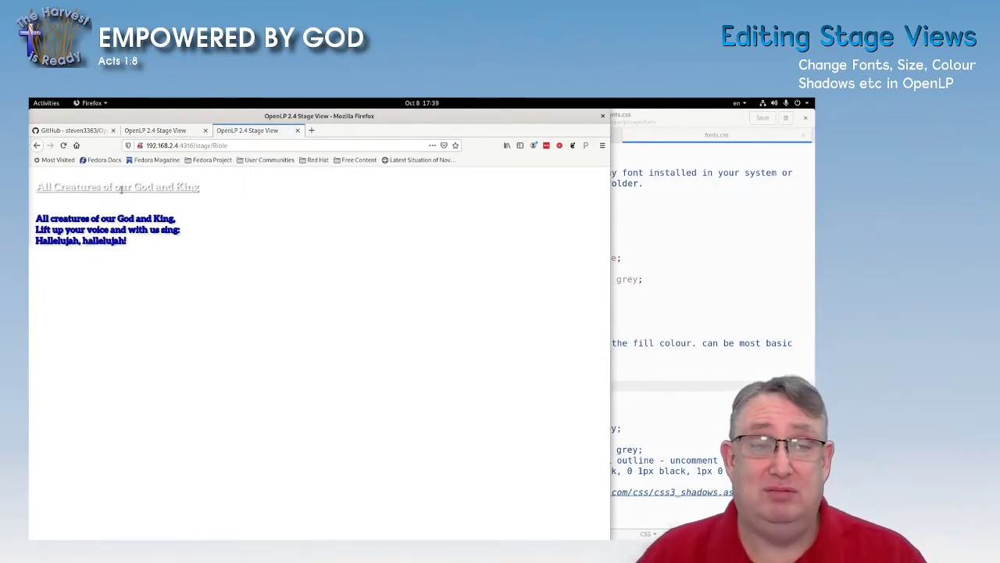
- Set the #songtitle colour to blue in fonts.css, save the file and reload the Bible stage view
left_click(643, 115)
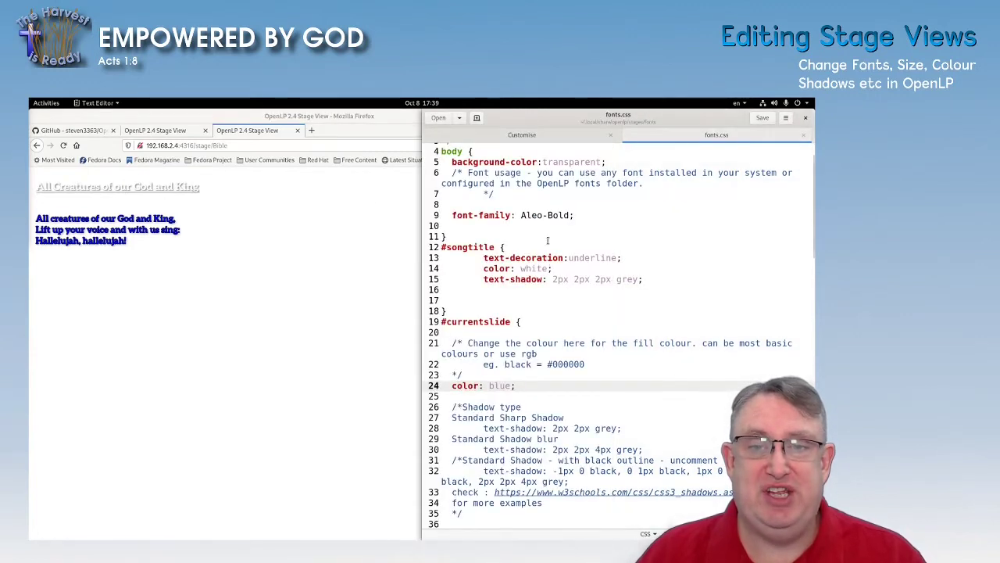
double_click(533, 269)
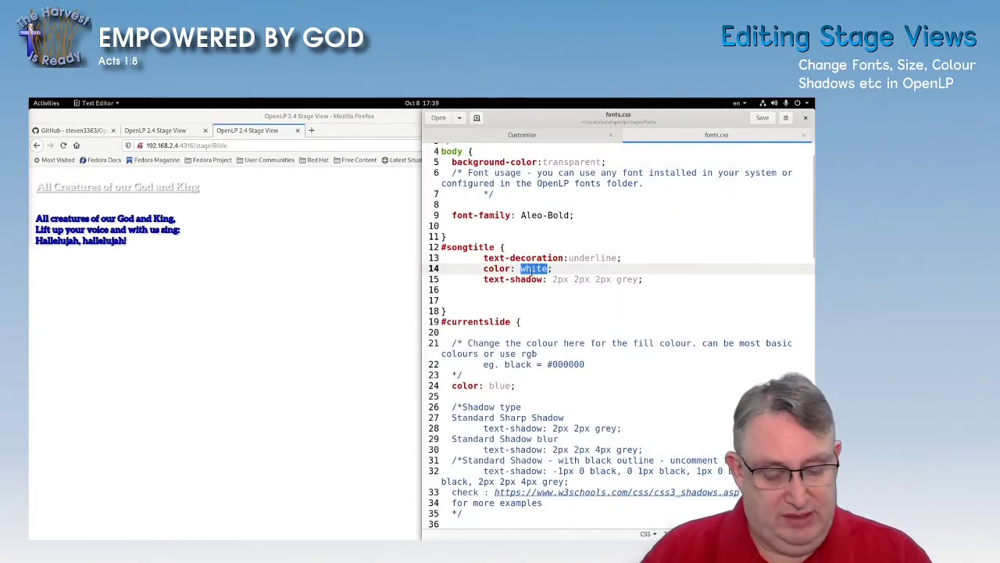
type("blue")
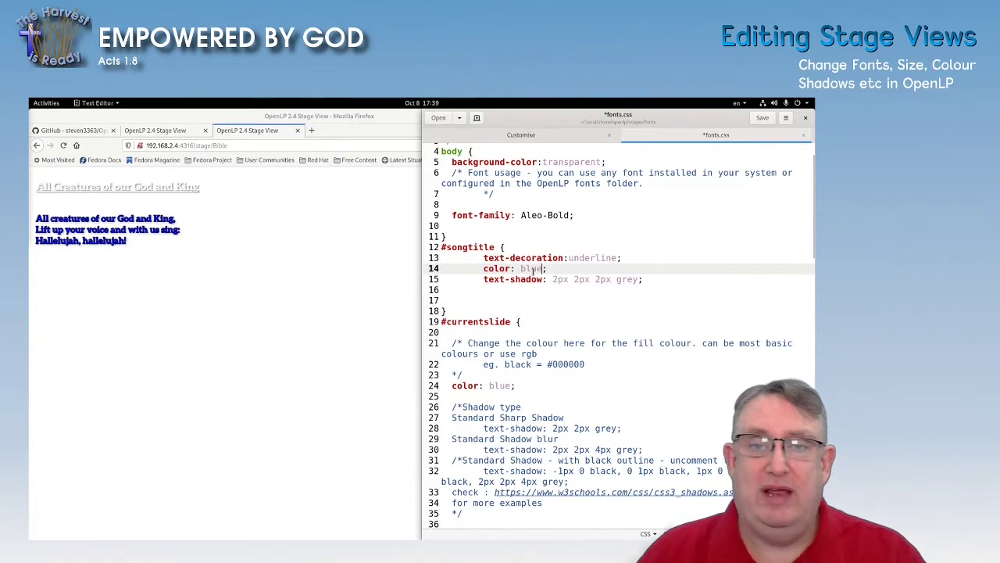
left_click(537, 236)
left_click(762, 118)
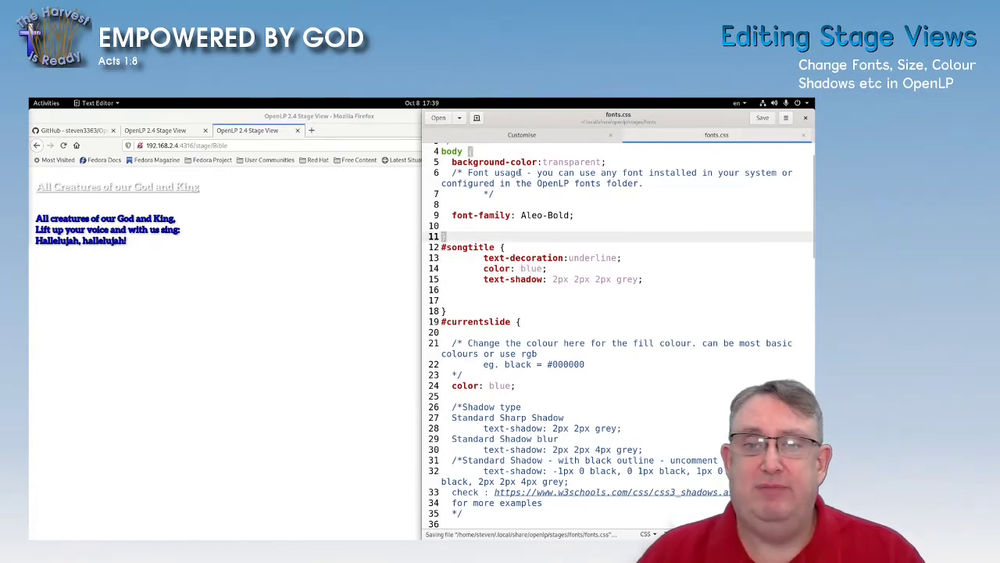
left_click(63, 146)
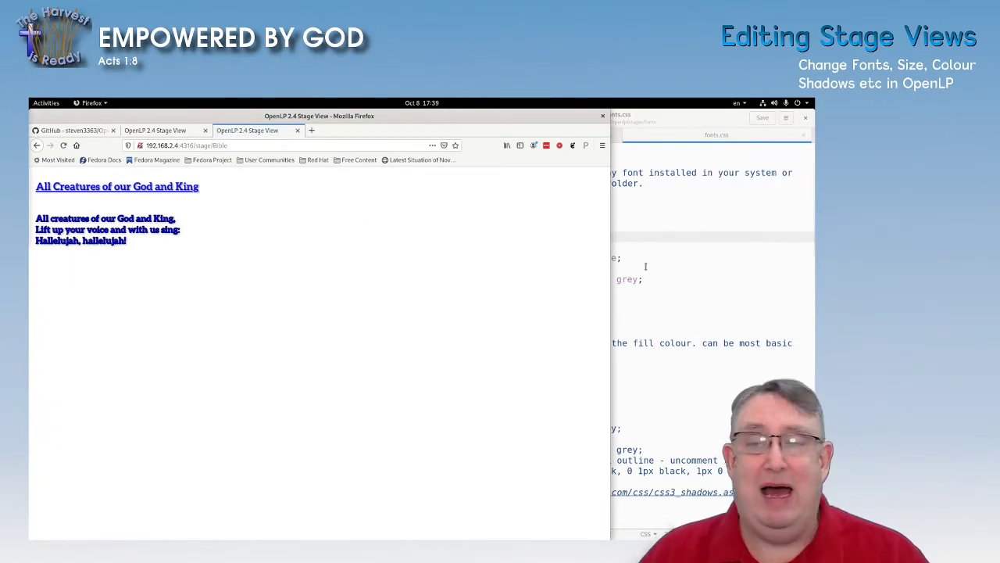
- Review the shadow examples and the active text-shadow rule under #currentslide in fonts.css, and compare them with the LowerThird view
left_click(630, 298)
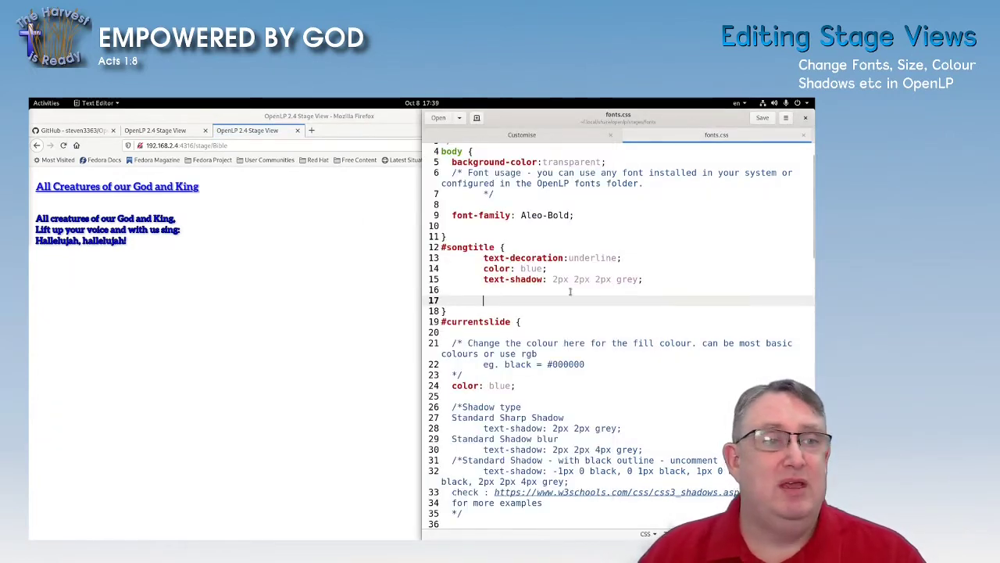
scroll(547, 314, "down", 5)
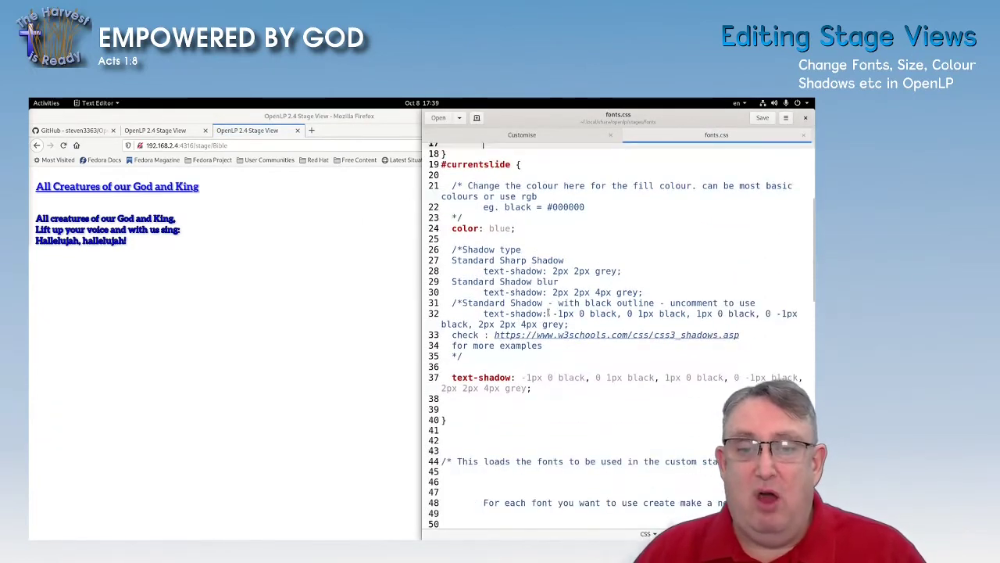
scroll(489, 298, "down", 1)
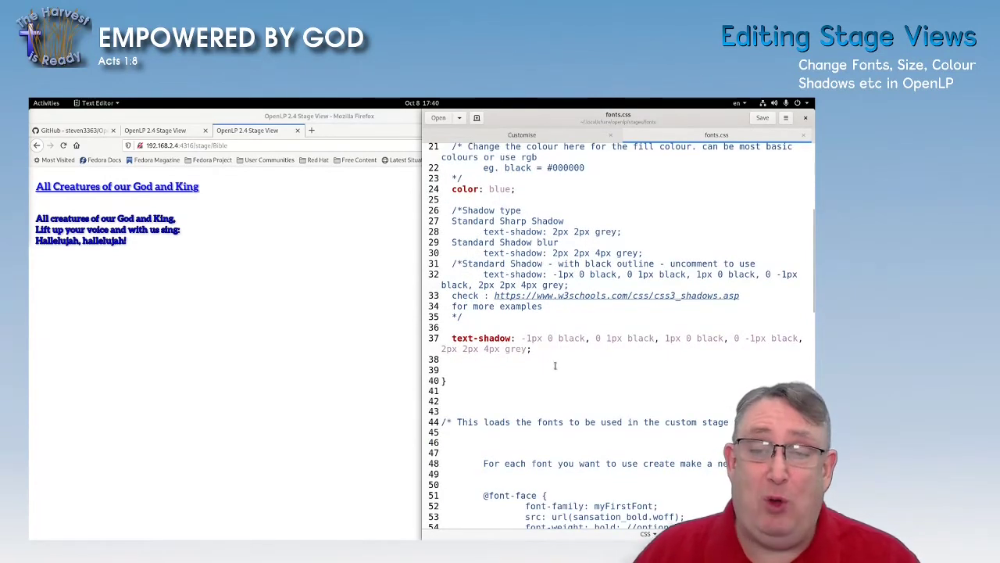
scroll(555, 365, "up", 1)
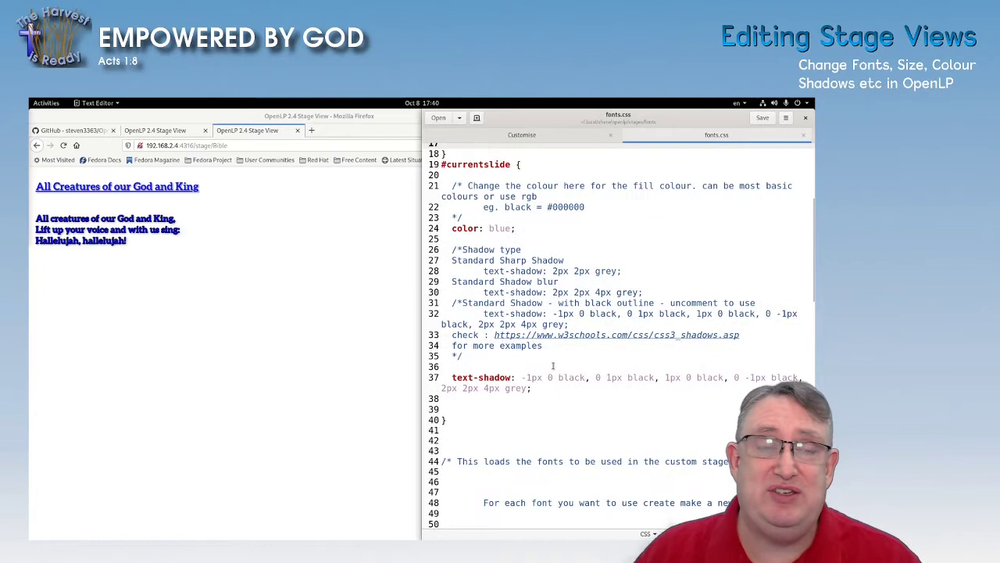
left_click(163, 133)
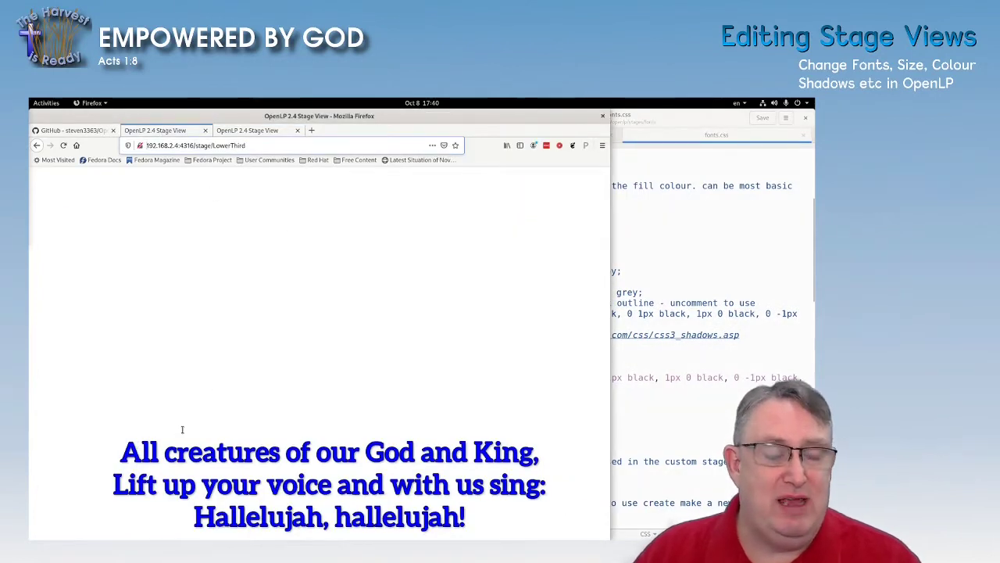
- Set the #currentslide colour in fonts.css back to white and save the file
left_click(616, 355)
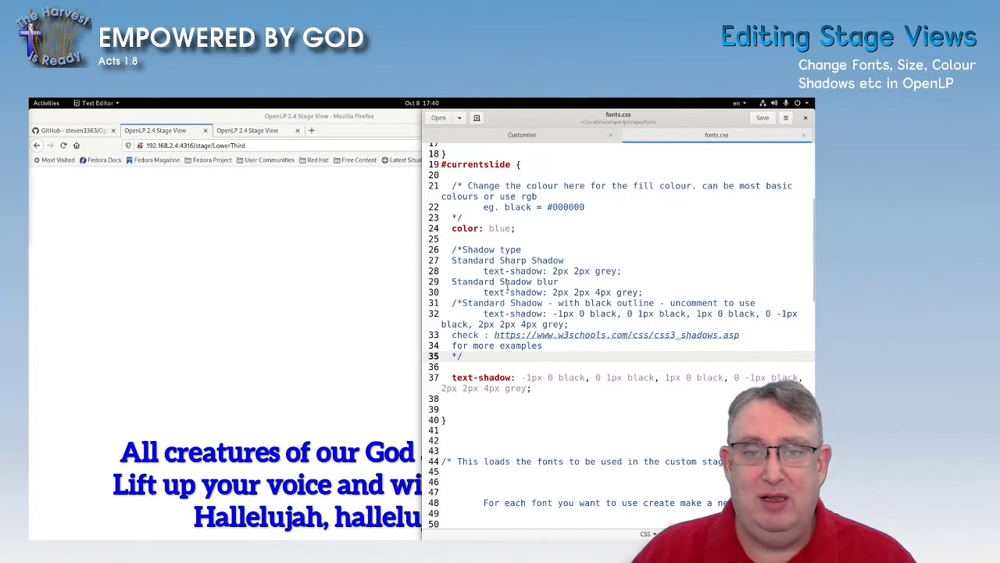
double_click(499, 228)
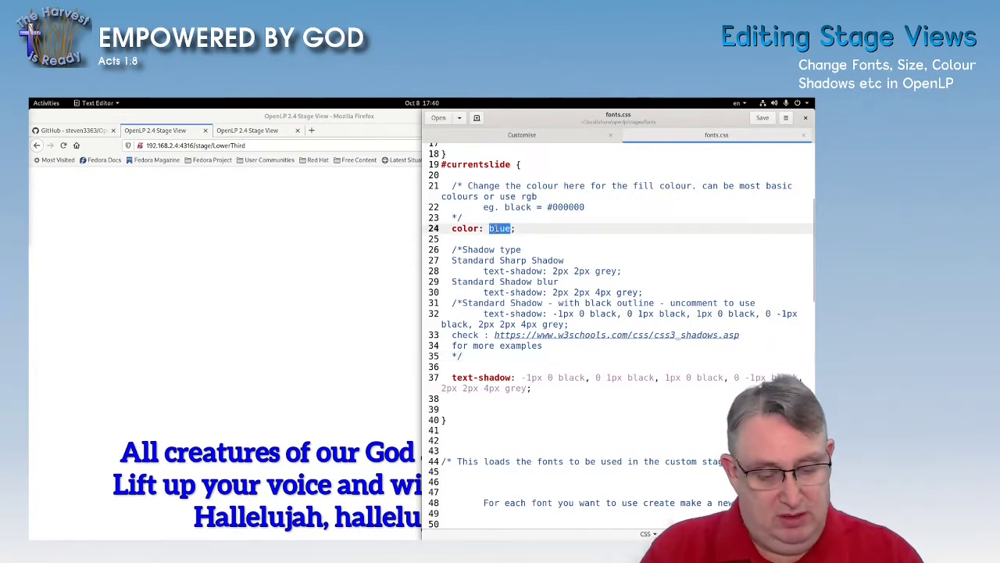
type("white")
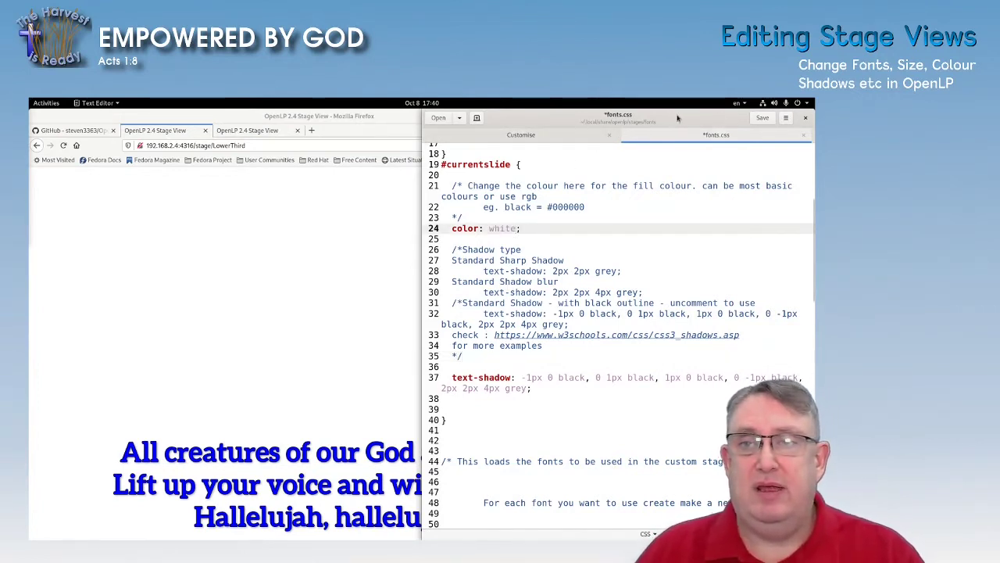
key("ctrl+s")
- Set the #songtitle colour back to white, save fonts.css and reload the LowerThird view in Firefox
scroll(561, 269, "up", 5)
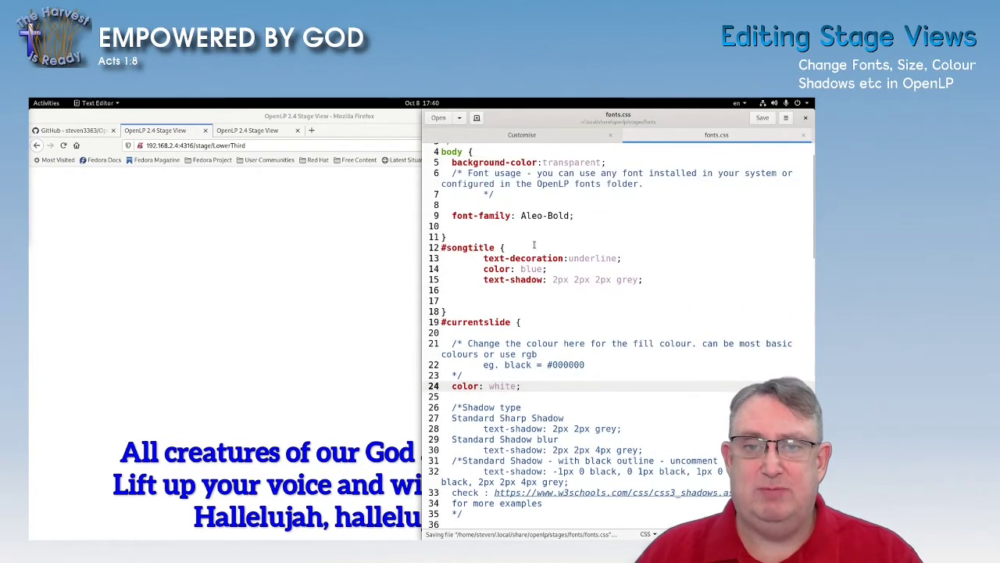
double_click(532, 269)
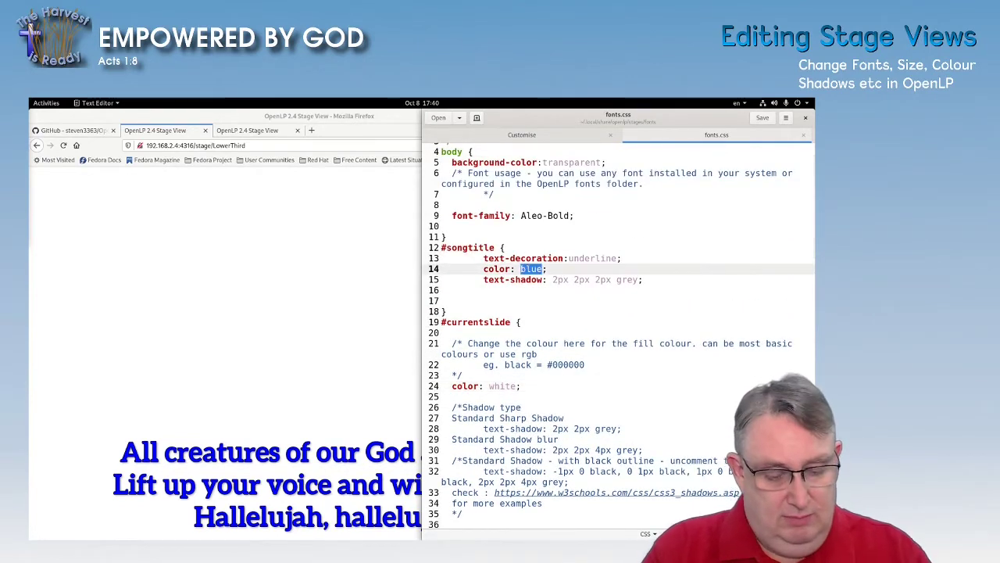
type("white")
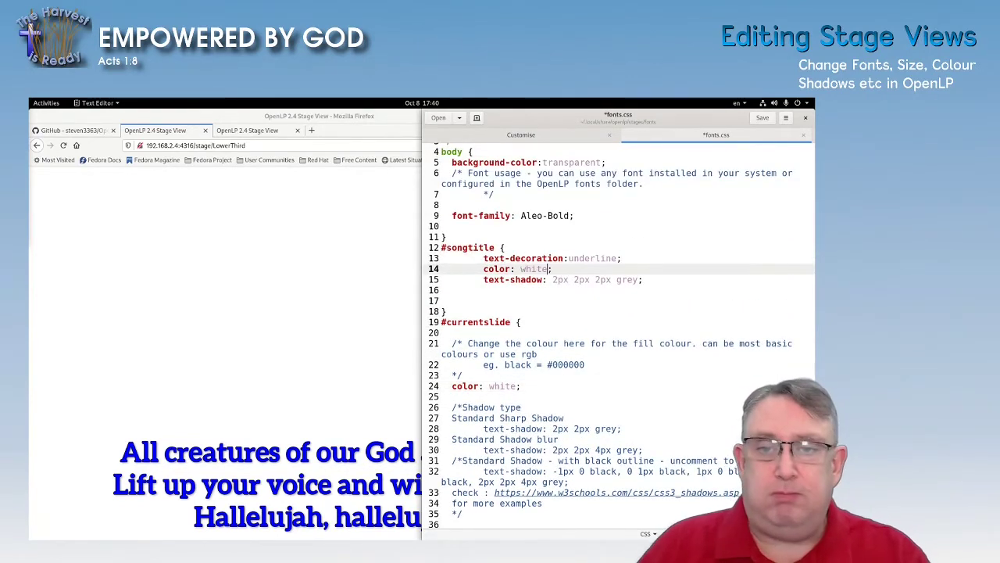
left_click(763, 117)
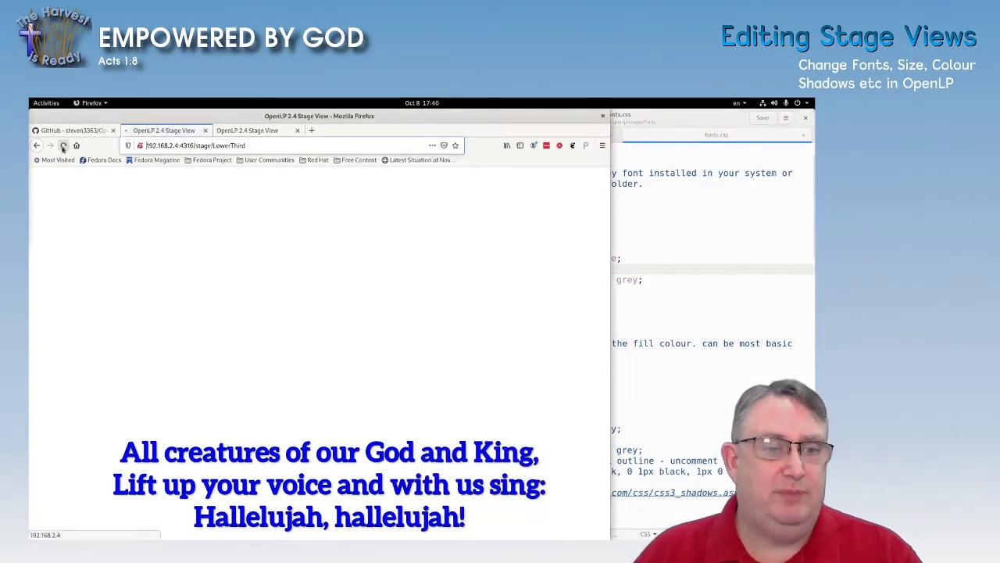
left_click(63, 145)
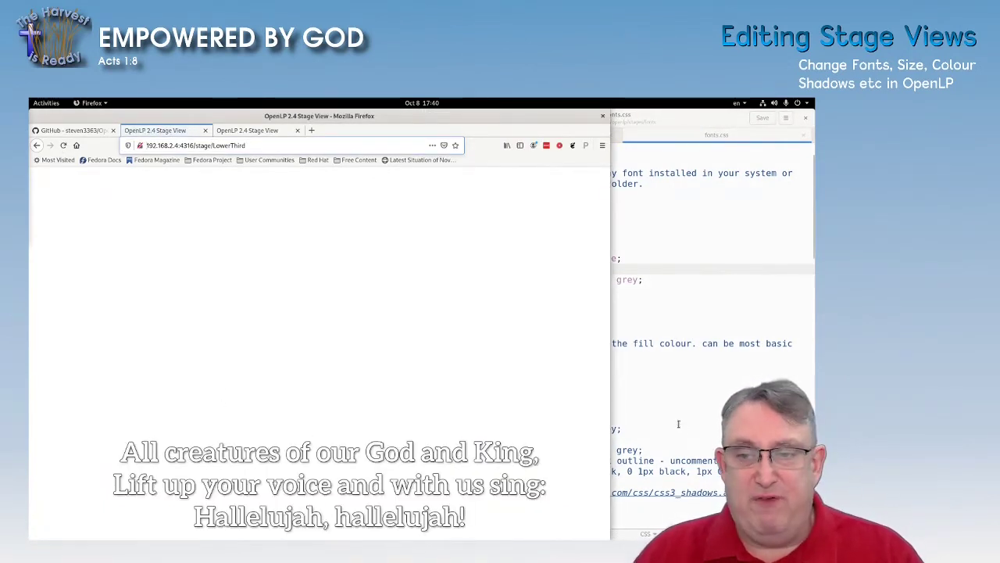
left_click(642, 403)
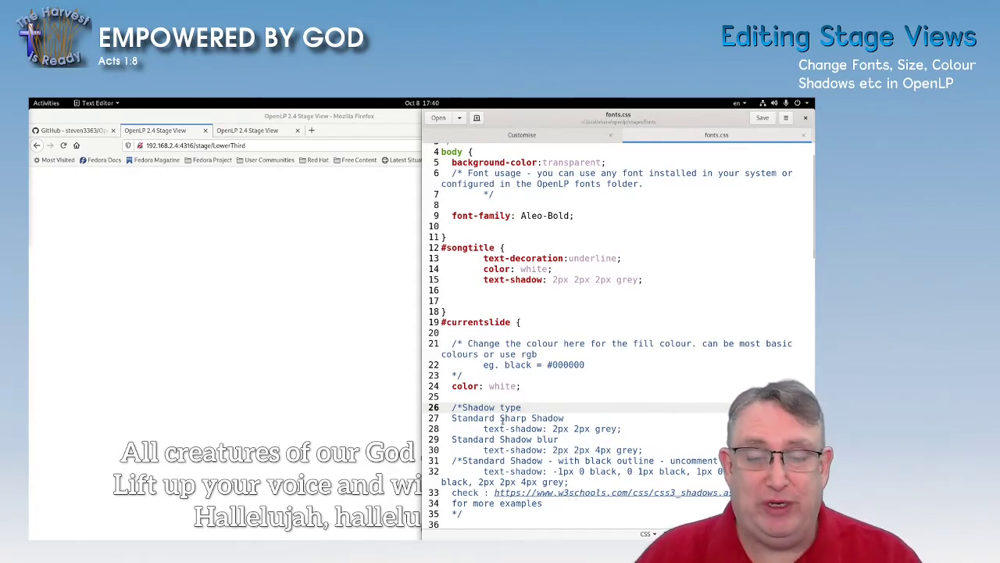
scroll(516, 394, "down", 1)
scroll(514, 396, "up", 3)
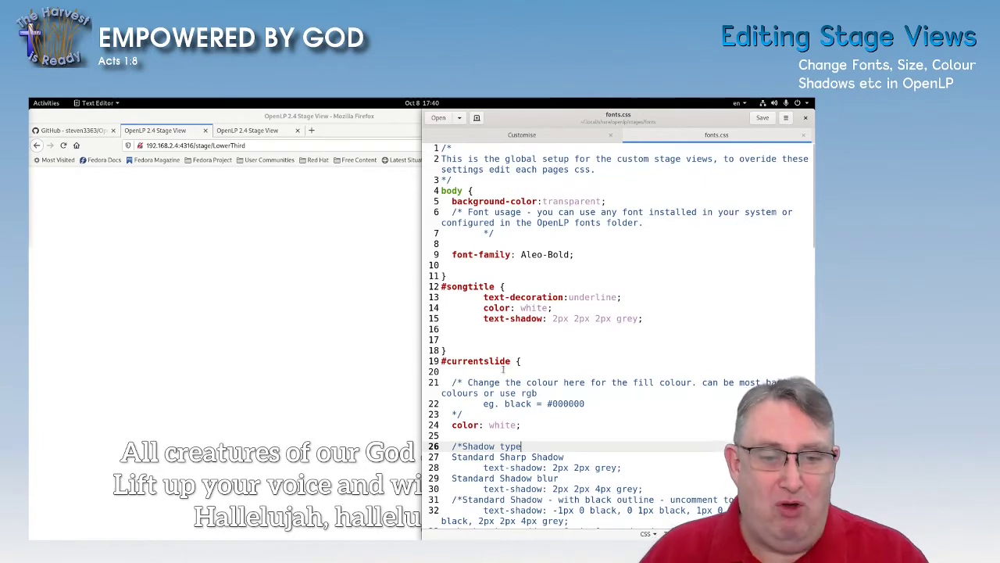
- Switch to OpenLP and open verse 1 of the song "All Creatures of our God and King" for editing
key("alt+Tab")
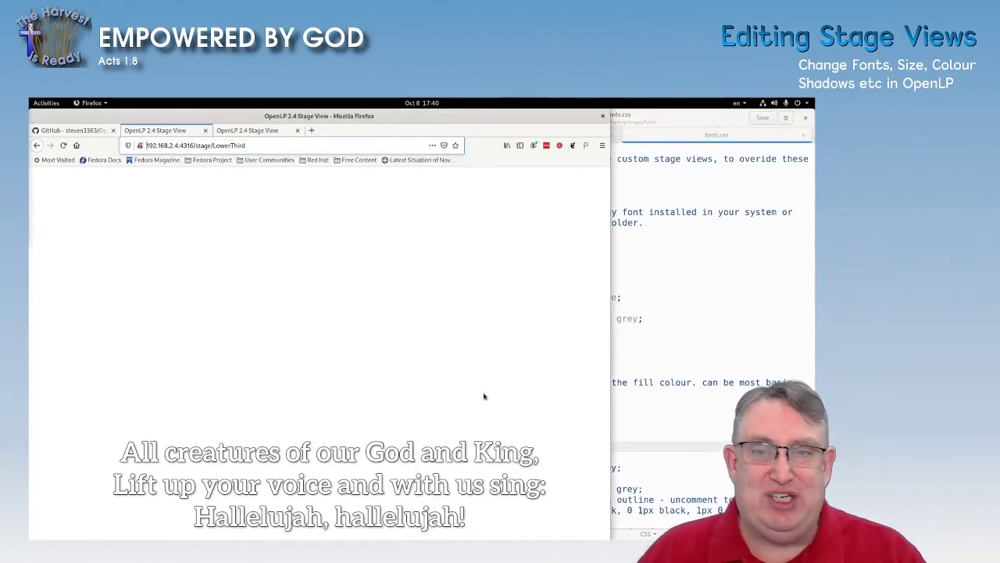
key("alt+Tab")
key("alt+Tab")
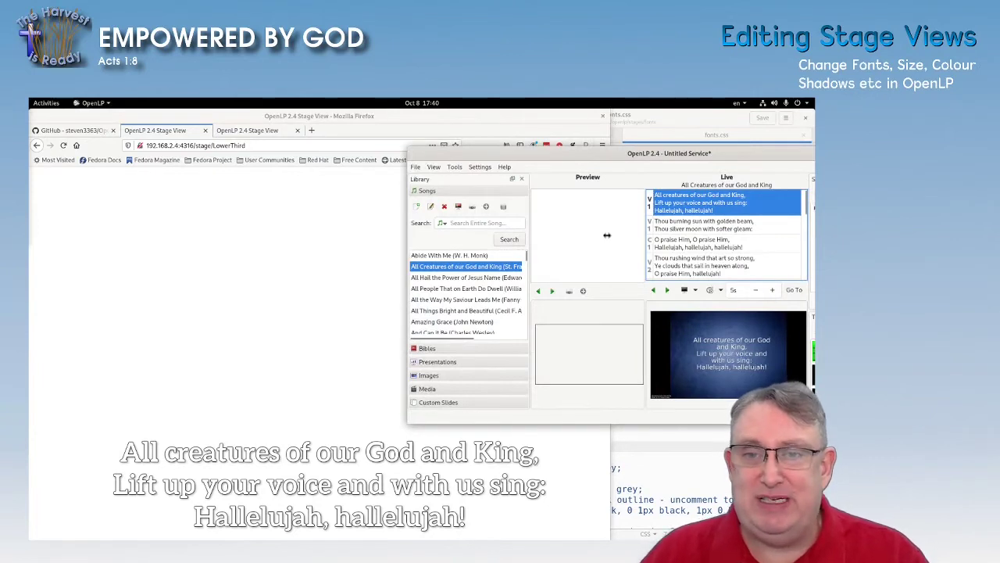
right_click(475, 269)
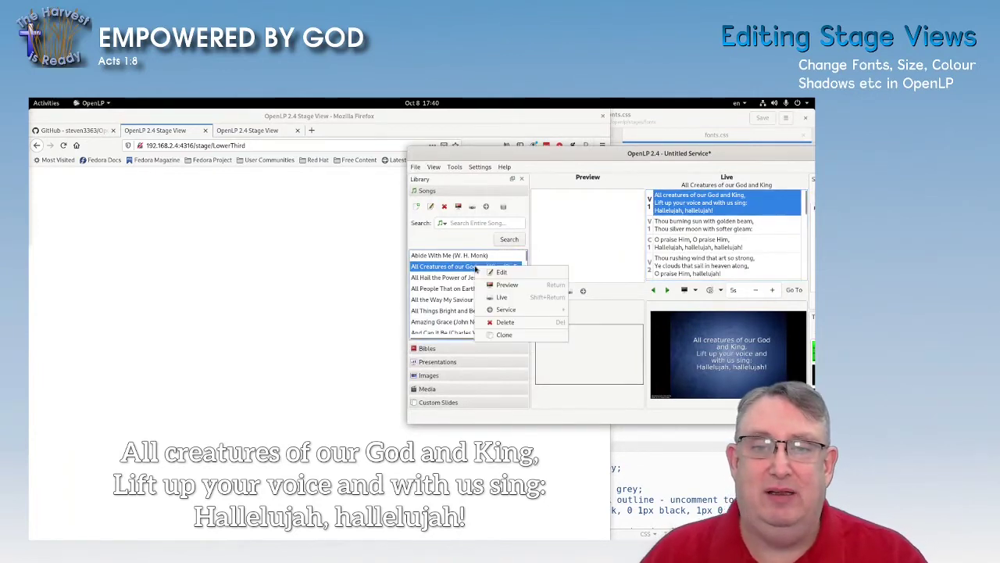
left_click(497, 272)
left_click(563, 235)
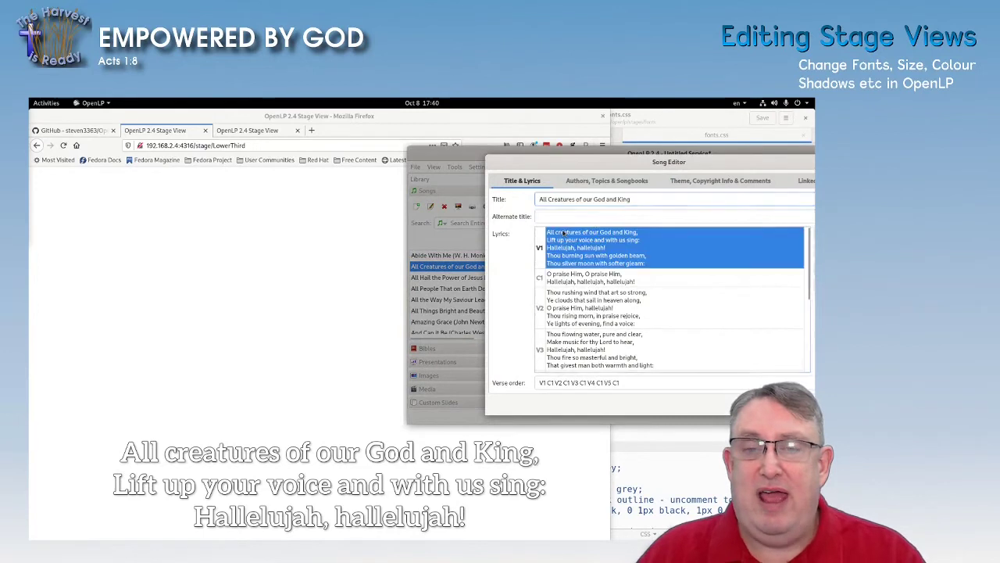
double_click(564, 239)
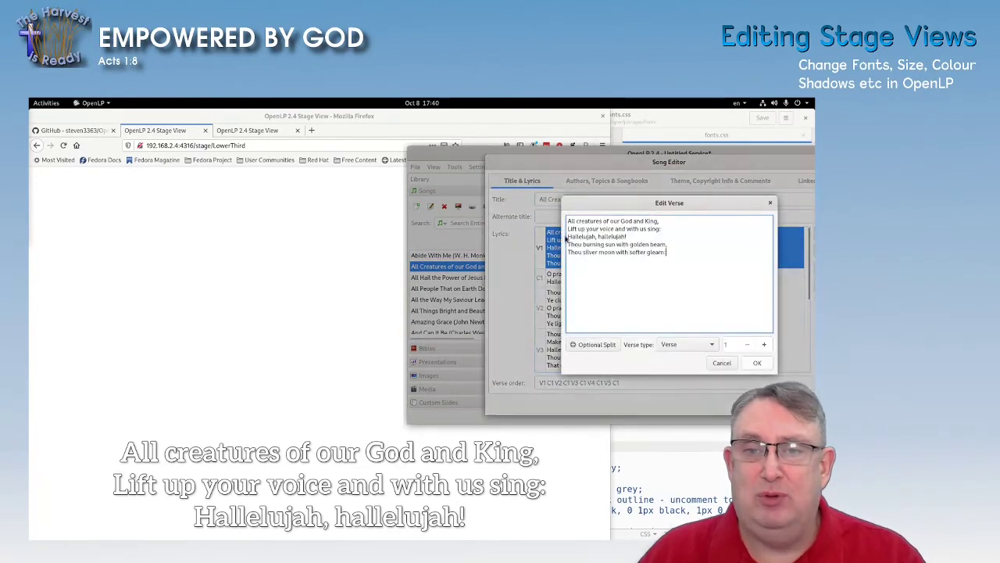